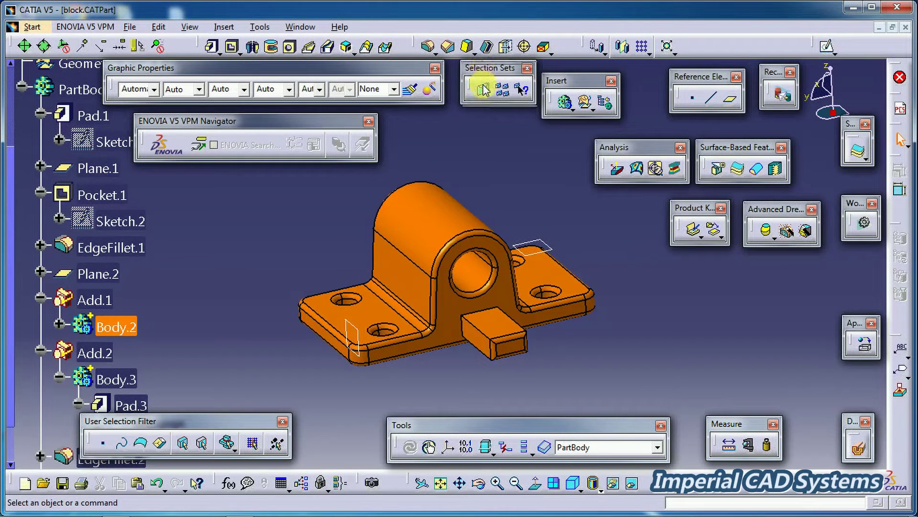
Step: Move the Selection Sets toolbar beside the Insert toolbar
{"action": "left_click_drag", "start_coordinate": [482, 73], "coordinate": [486, 93]}
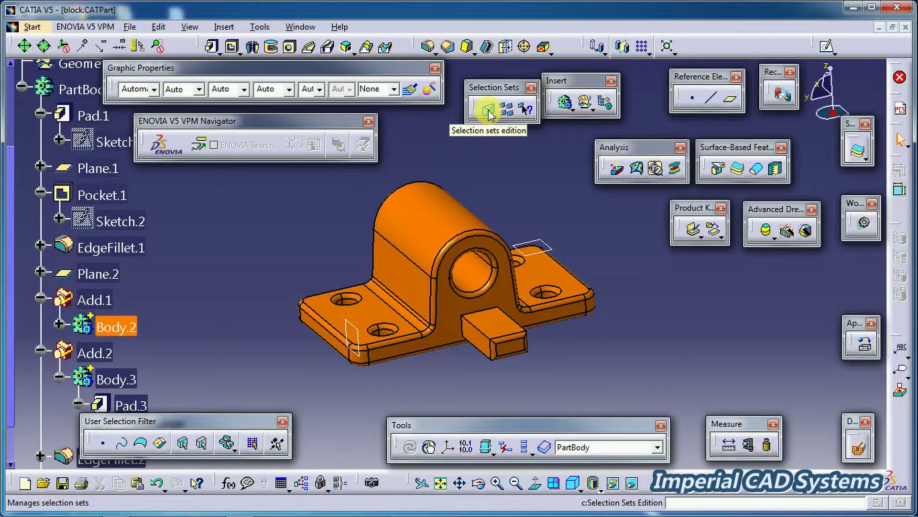
{"action": "left_click_drag", "start_coordinate": [488, 90], "coordinate": [475, 75]}
{"action": "scroll", "coordinate": [242, 268], "scroll_direction": "up", "scroll_amount": 1}
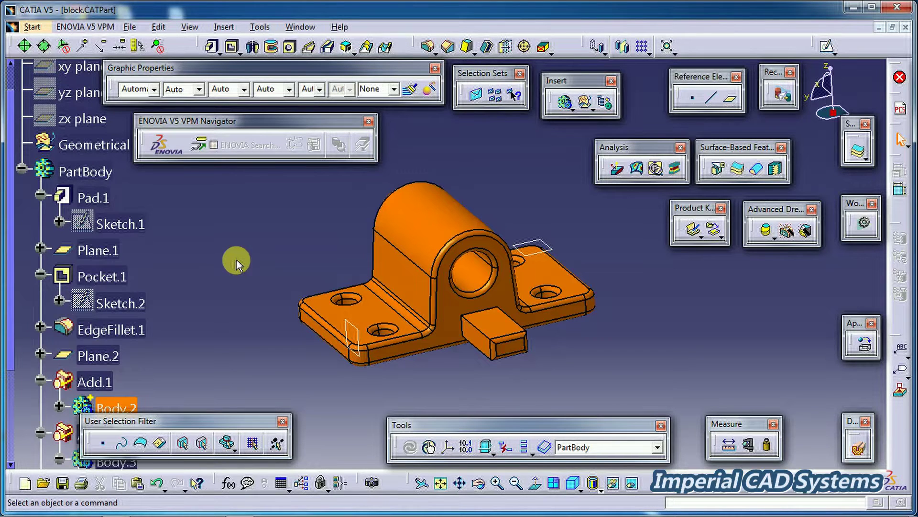
{"action": "scroll", "coordinate": [238, 261], "scroll_direction": "down", "scroll_amount": 1}
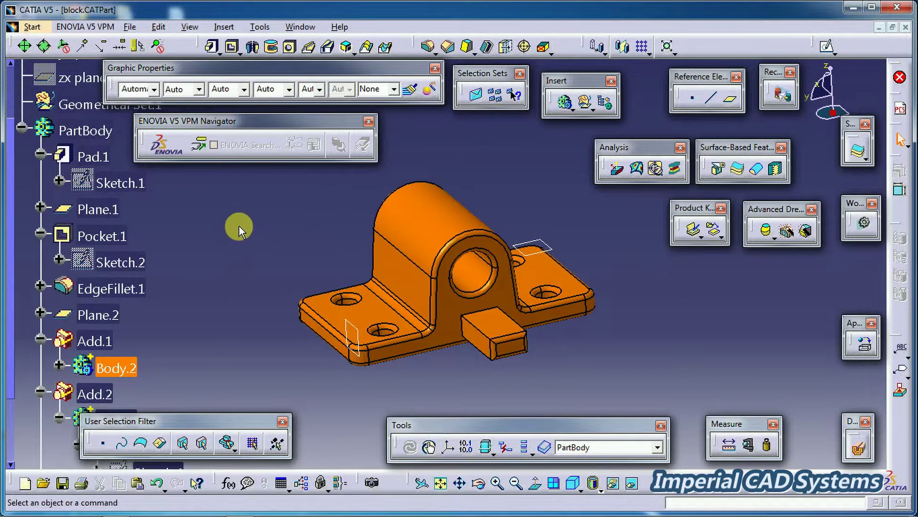
{"action": "scroll", "coordinate": [239, 231], "scroll_direction": "down", "scroll_amount": 3}
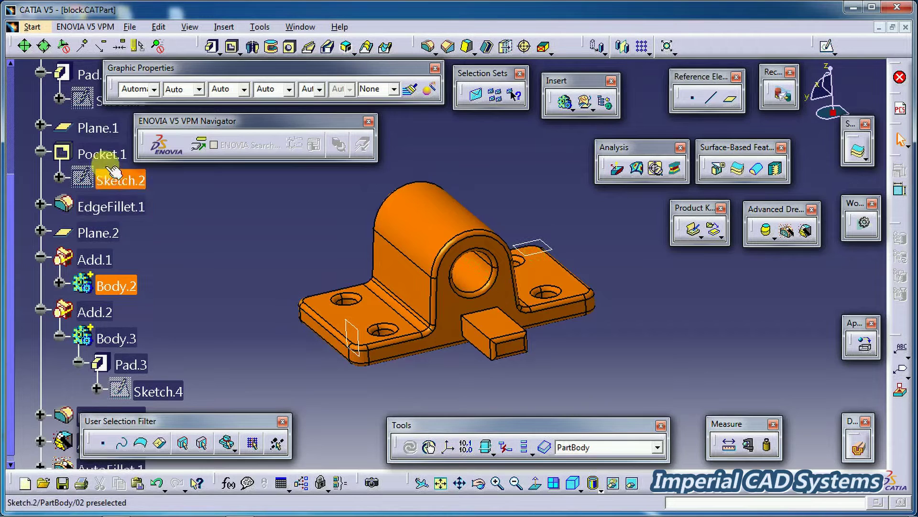
{"action": "scroll", "coordinate": [186, 233], "scroll_direction": "down", "scroll_amount": 2}
{"action": "scroll", "coordinate": [186, 233], "scroll_direction": "up", "scroll_amount": 3}
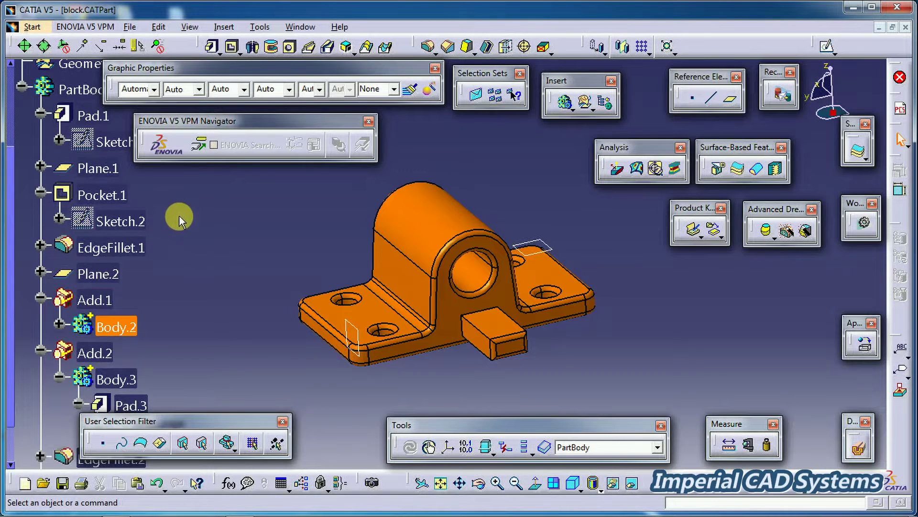
Step: Launch the Selection Sets Edition dialog for the block part
{"action": "left_click", "coordinate": [478, 95]}
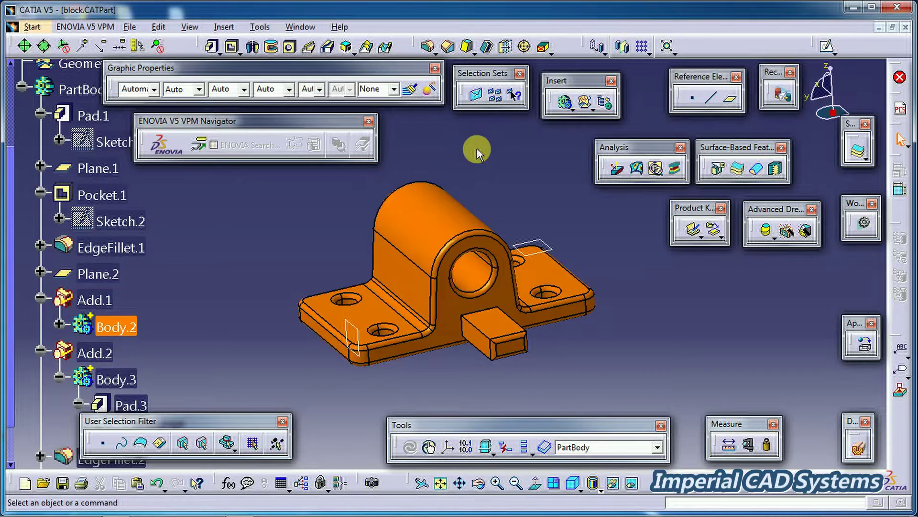
{"action": "scroll", "coordinate": [221, 292], "scroll_direction": "up", "scroll_amount": 3}
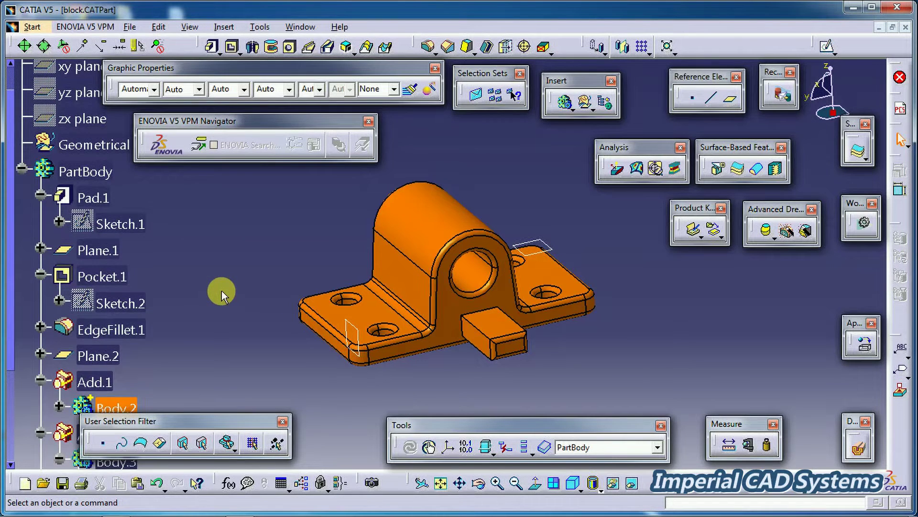
{"action": "scroll", "coordinate": [222, 291], "scroll_direction": "down", "scroll_amount": 5}
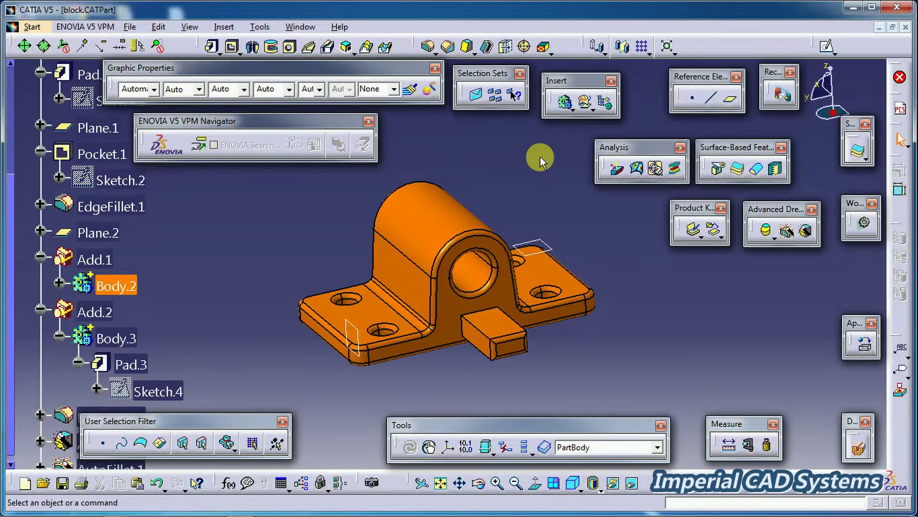
{"action": "left_click", "coordinate": [480, 98]}
Step: Create a new selection set and rename Set9 to 'plane'
{"action": "left_click_drag", "start_coordinate": [686, 300], "coordinate": [619, 224]}
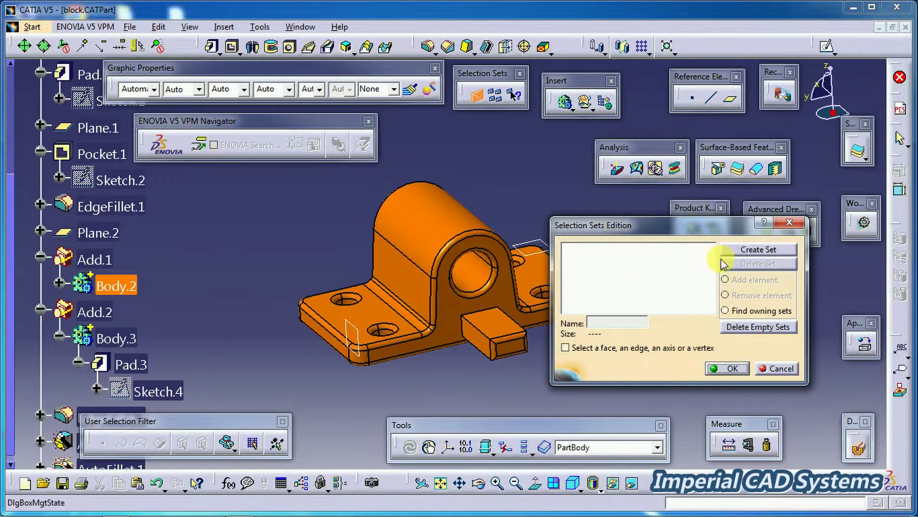
{"action": "left_click", "coordinate": [755, 251]}
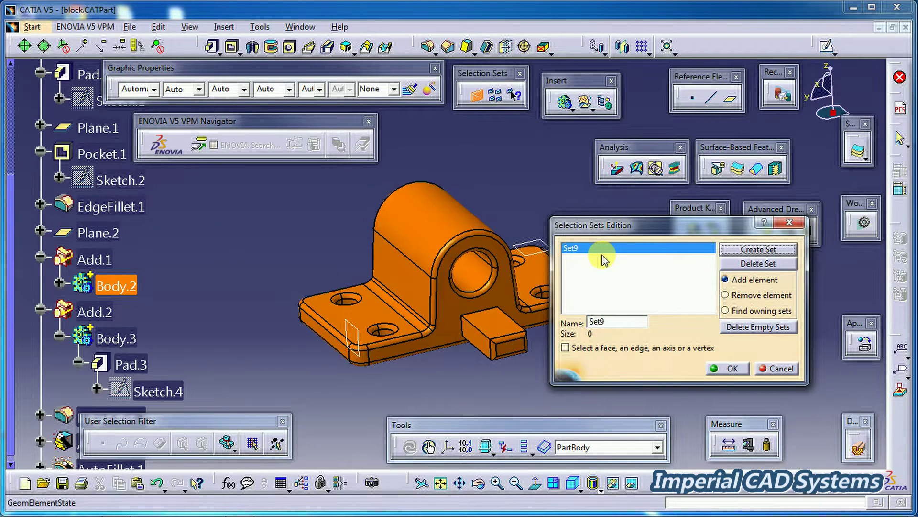
{"action": "left_click_drag", "start_coordinate": [618, 325], "coordinate": [574, 317]}
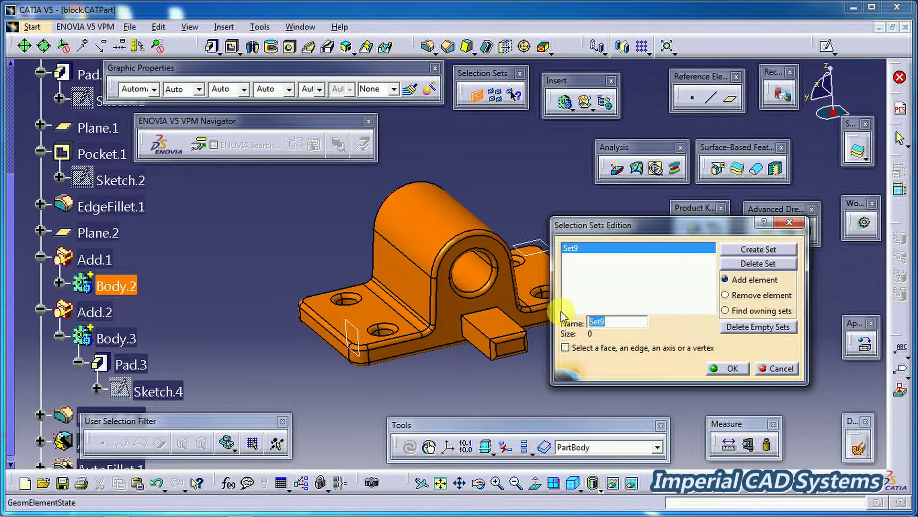
{"action": "type", "text": "pla"}
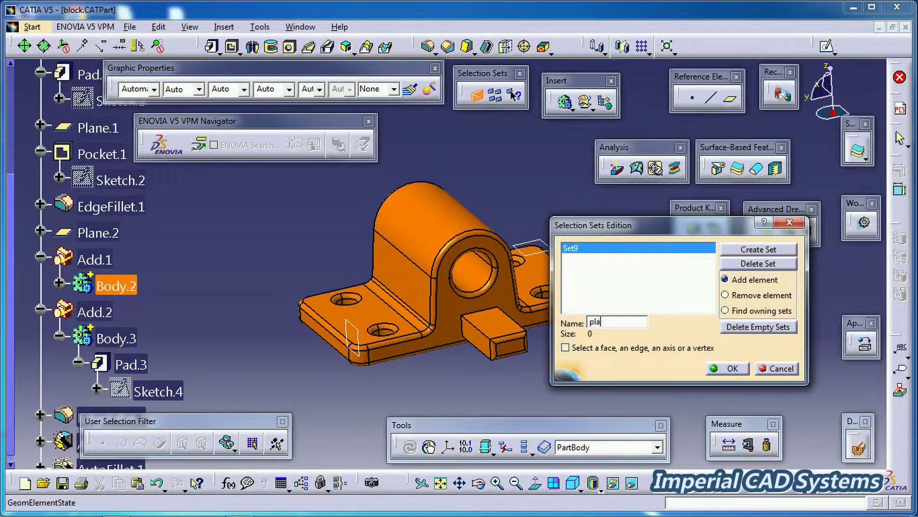
{"action": "type", "text": "ne"}
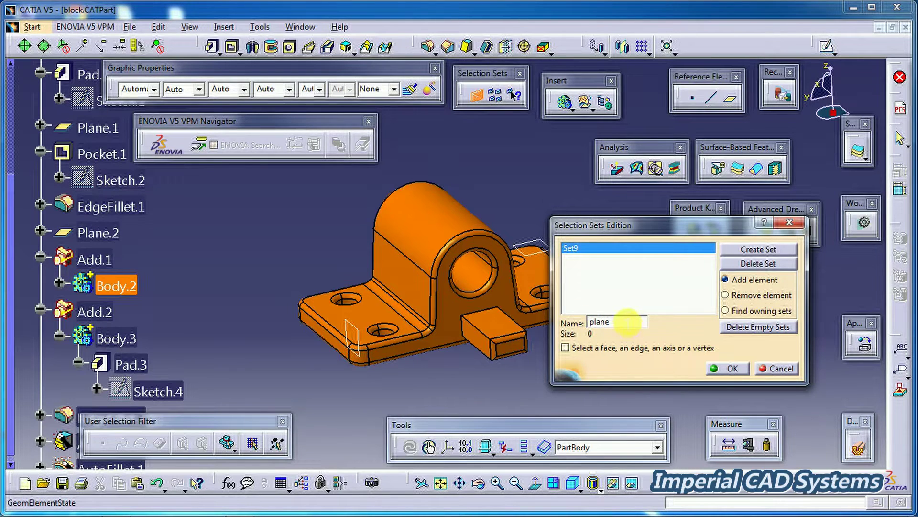
{"action": "key", "text": "Return"}
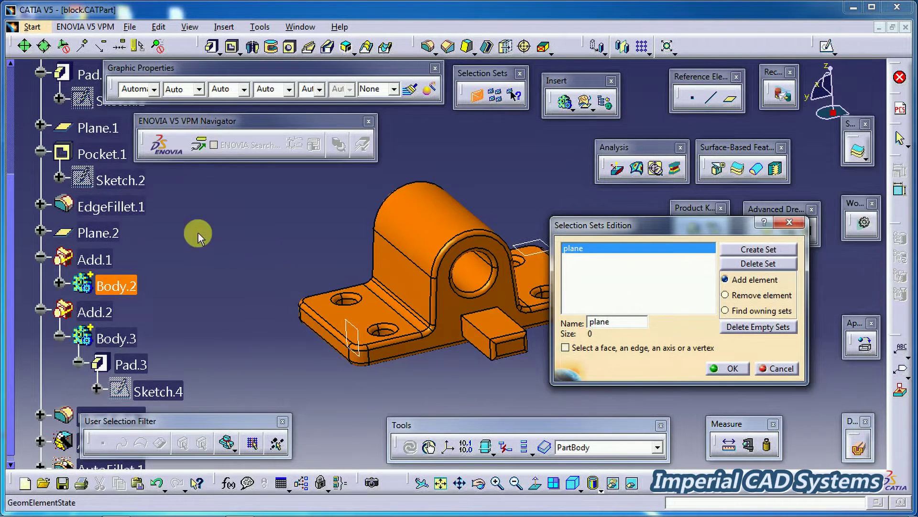
Step: Add Plane.1 and Plane.2 from the tree to the plane set
{"action": "left_click_drag", "start_coordinate": [10, 224], "coordinate": [19, 178]}
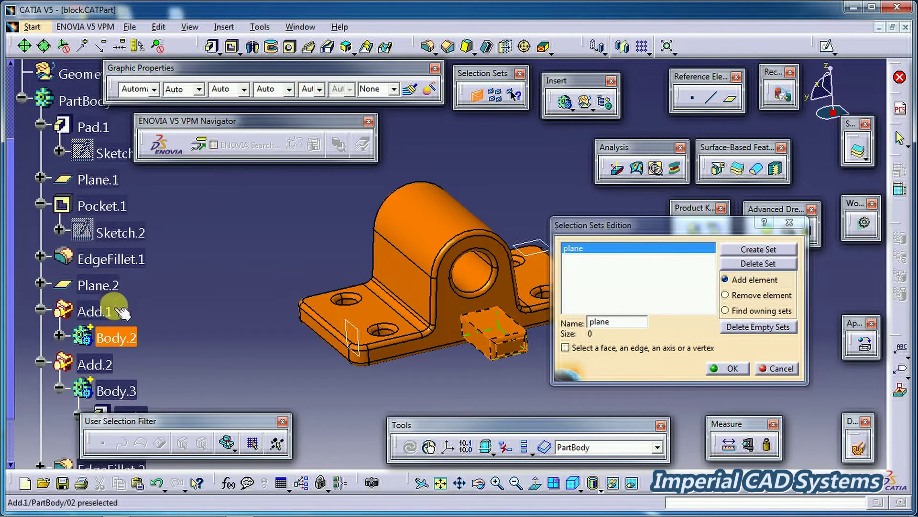
{"action": "left_click_drag", "start_coordinate": [12, 215], "coordinate": [8, 278]}
{"action": "scroll", "coordinate": [158, 320], "scroll_direction": "up", "scroll_amount": 3}
{"action": "scroll", "coordinate": [158, 319], "scroll_direction": "down", "scroll_amount": 8}
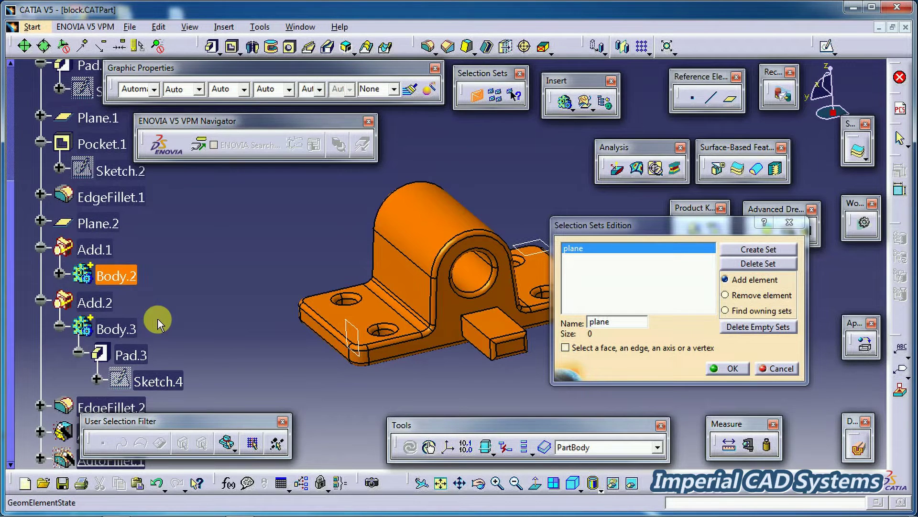
{"action": "scroll", "coordinate": [158, 320], "scroll_direction": "up", "scroll_amount": 4}
{"action": "scroll", "coordinate": [158, 319], "scroll_direction": "up", "scroll_amount": 5}
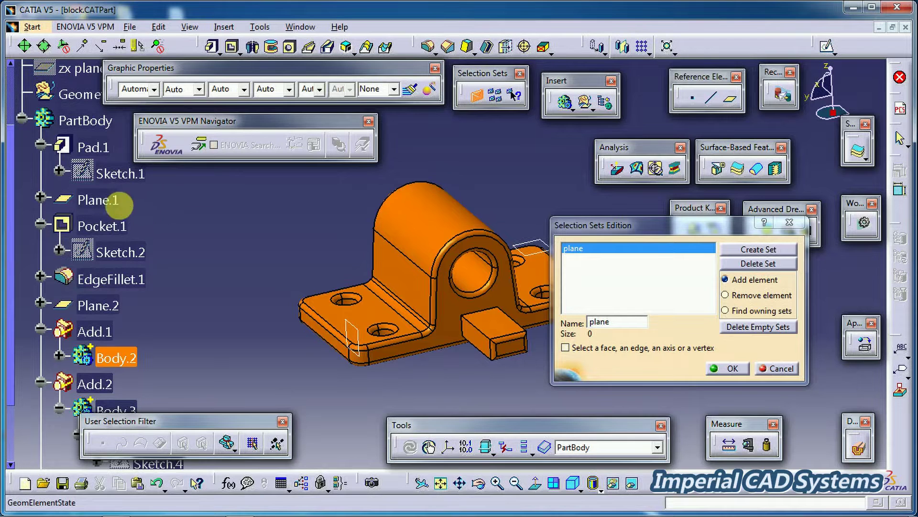
{"action": "left_click", "coordinate": [108, 199]}
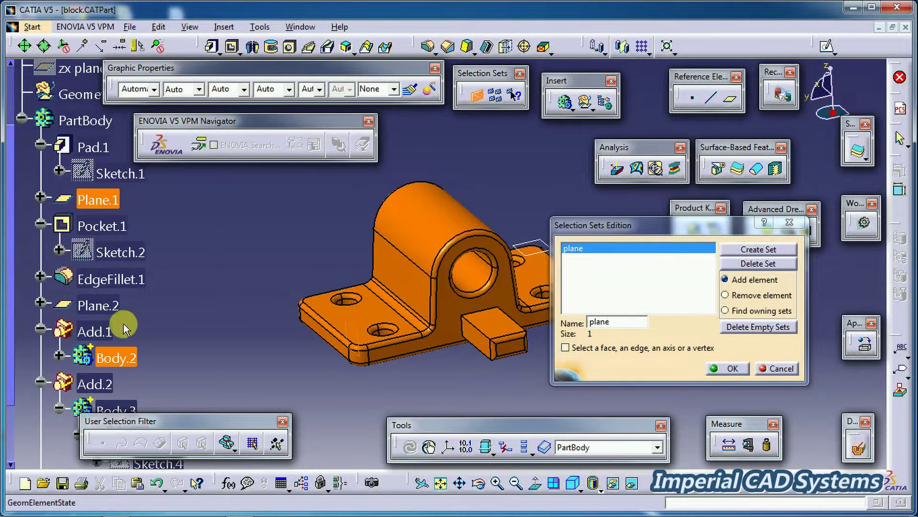
{"action": "left_click", "coordinate": [94, 306]}
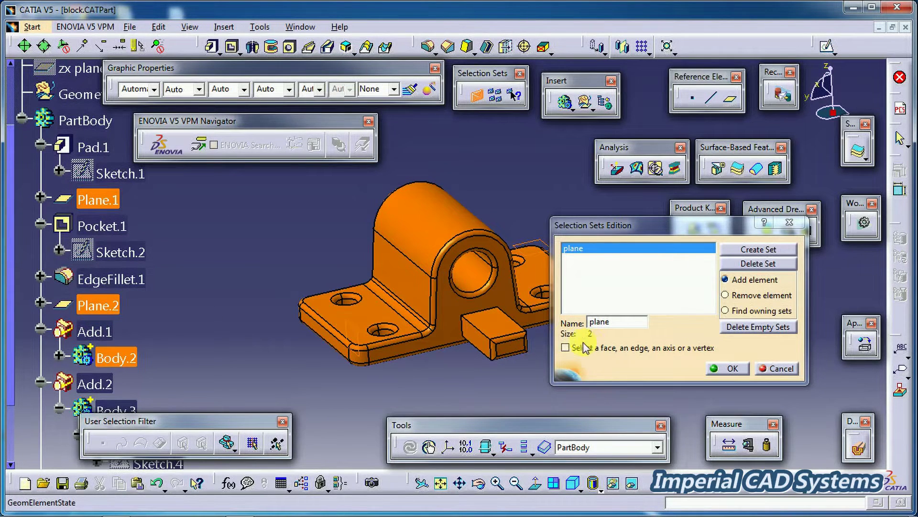
{"action": "left_click", "coordinate": [143, 283]}
{"action": "scroll", "coordinate": [148, 292], "scroll_direction": "down", "scroll_amount": 3}
{"action": "left_click", "coordinate": [95, 208]}
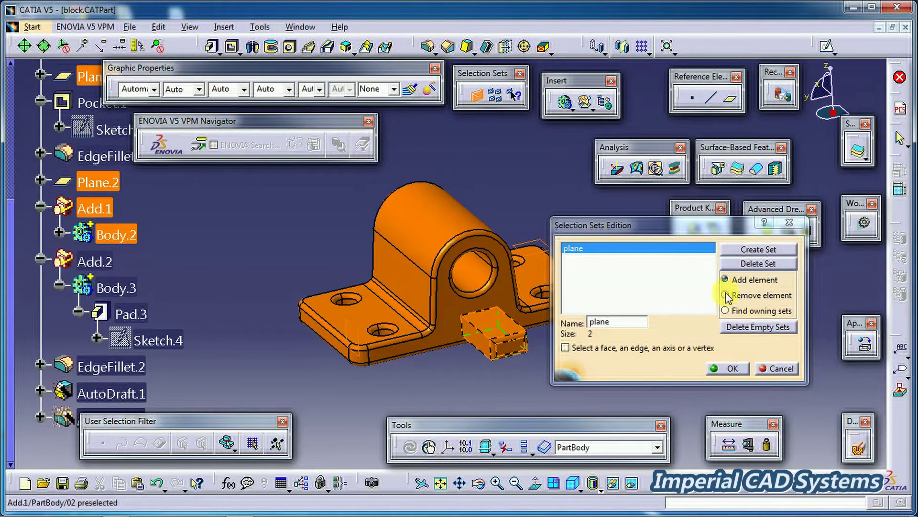
Step: Create another selection set and rename Set10 to 'sketches'
{"action": "left_click", "coordinate": [744, 254]}
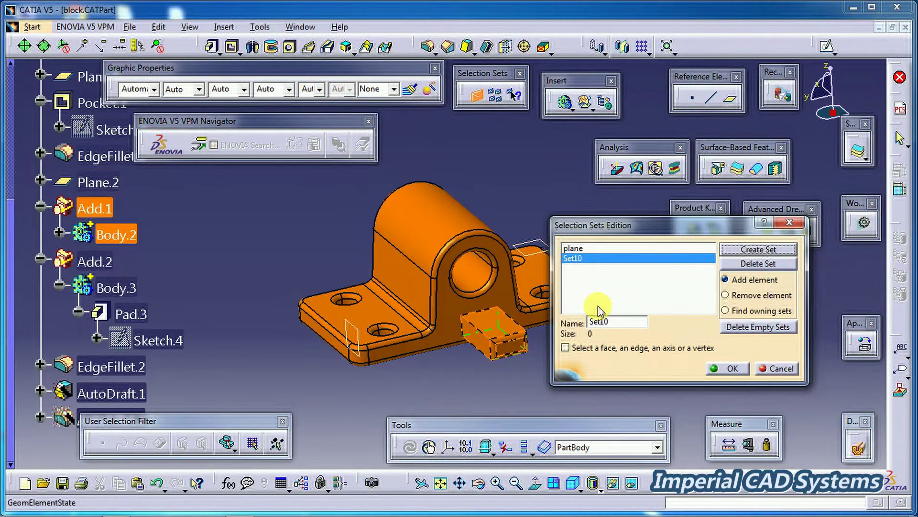
{"action": "double_click", "coordinate": [600, 321]}
{"action": "type", "text": "sketches"}
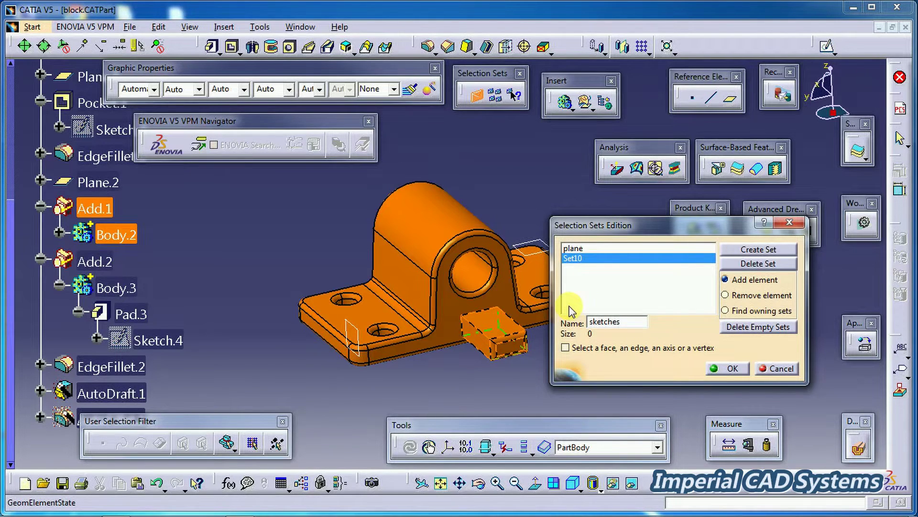
{"action": "left_click", "coordinate": [571, 310]}
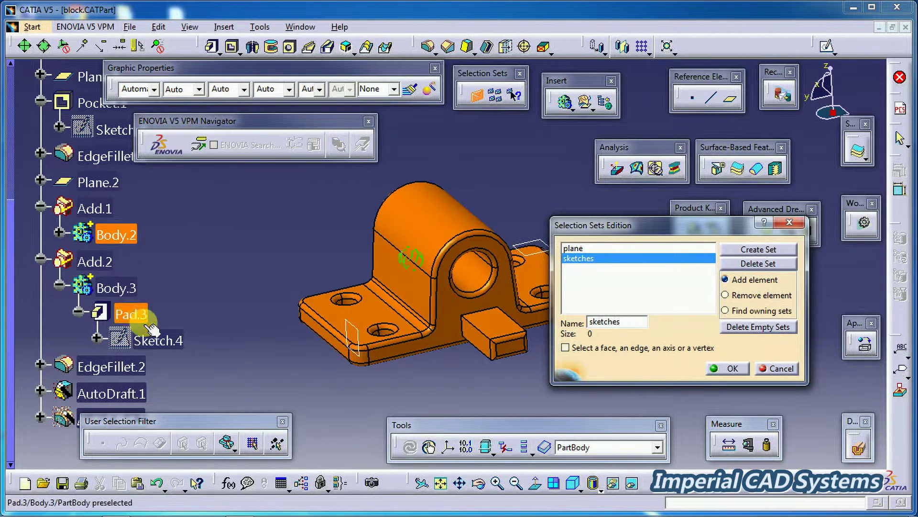
Step: Add Sketch.4, Sketch.3, Sketch.2 and Sketch.1 to sketches, then create empty Set11
{"action": "left_click", "coordinate": [168, 341]}
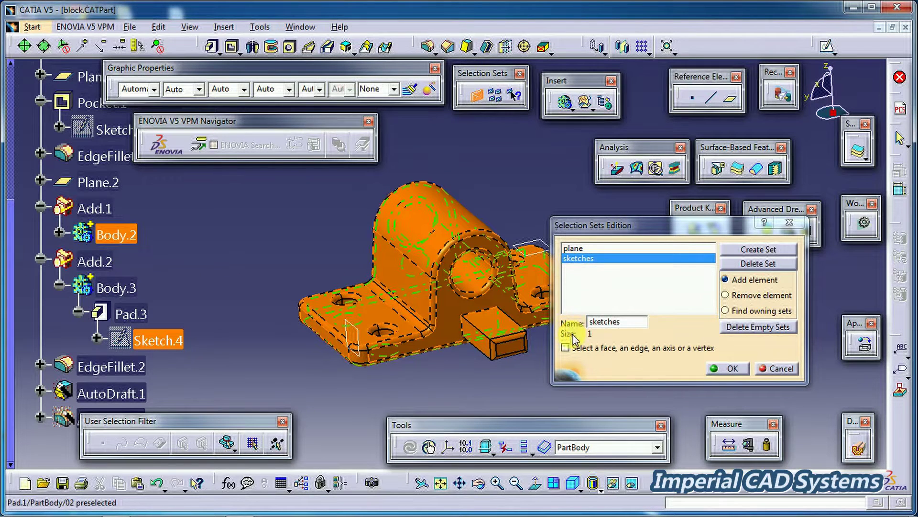
{"action": "left_click", "coordinate": [59, 233]}
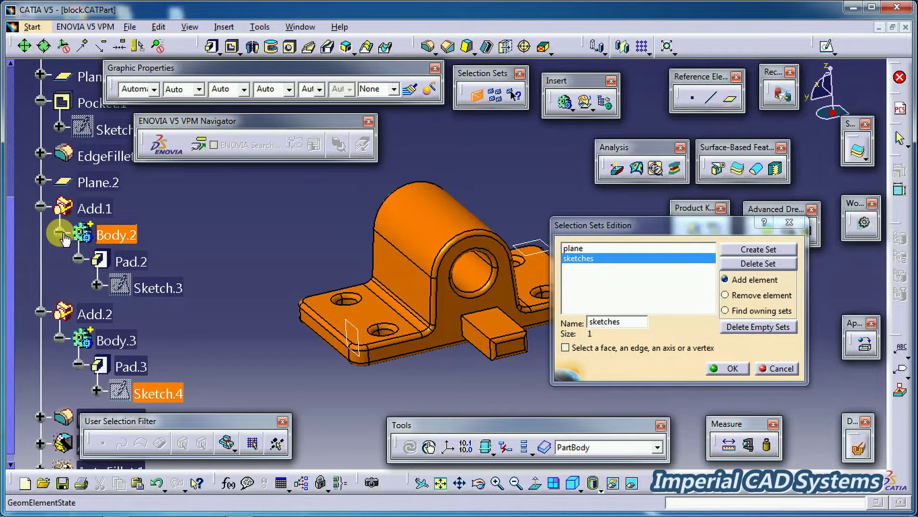
{"action": "left_click", "coordinate": [160, 287]}
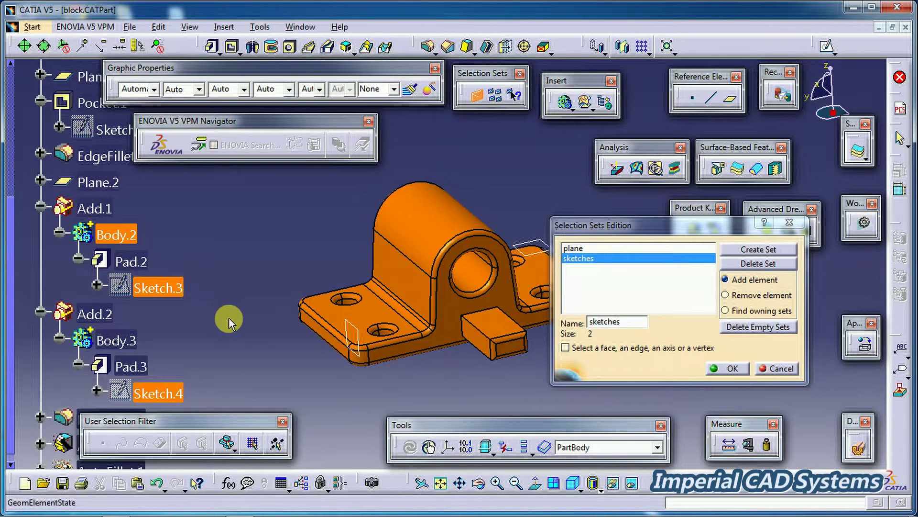
{"action": "left_click", "coordinate": [14, 221]}
{"action": "scroll", "coordinate": [19, 191], "scroll_direction": "up", "scroll_amount": 5}
{"action": "left_click", "coordinate": [46, 148]}
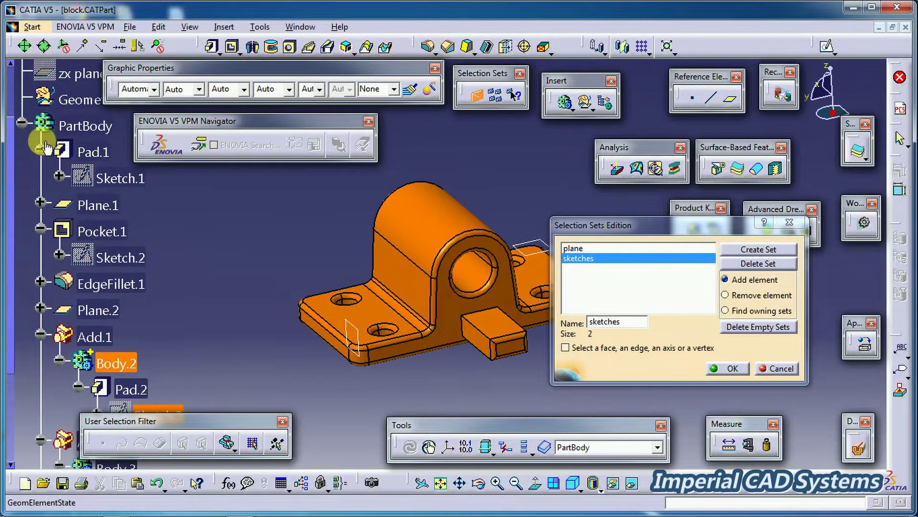
{"action": "left_click", "coordinate": [121, 259]}
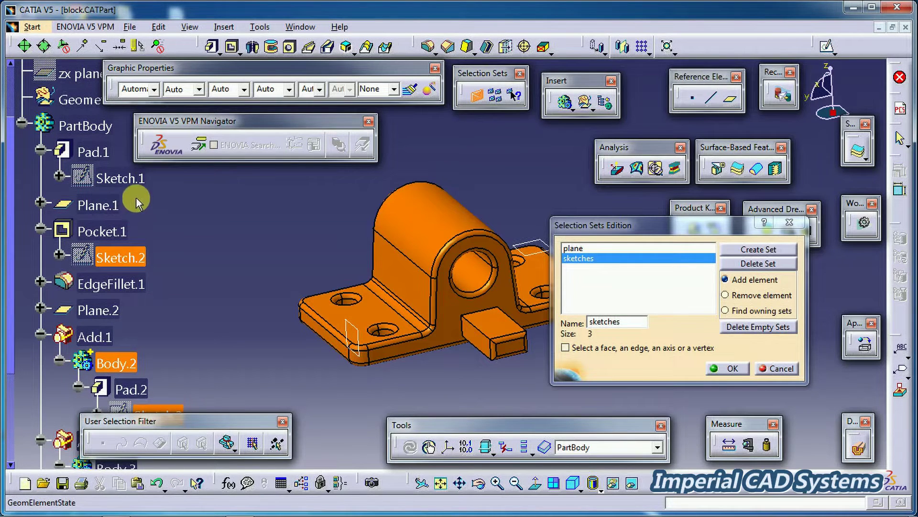
{"action": "left_click", "coordinate": [122, 178]}
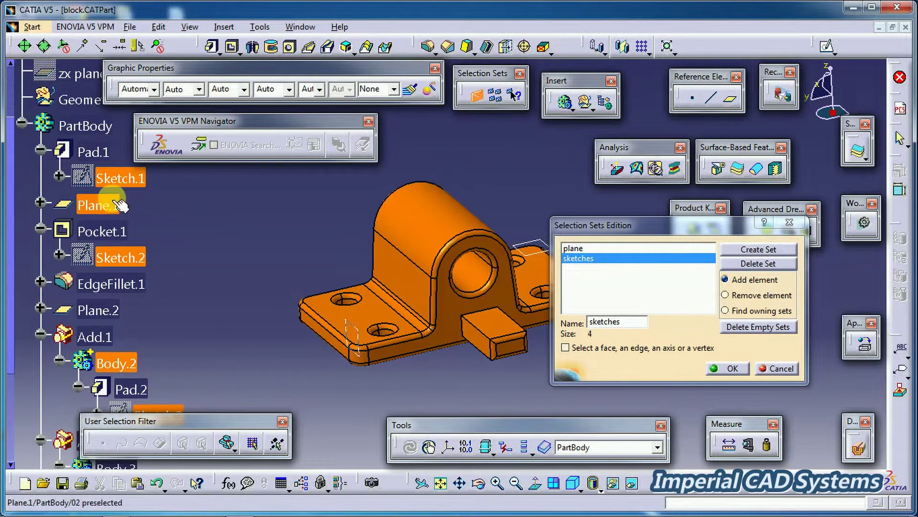
{"action": "left_click", "coordinate": [739, 277]}
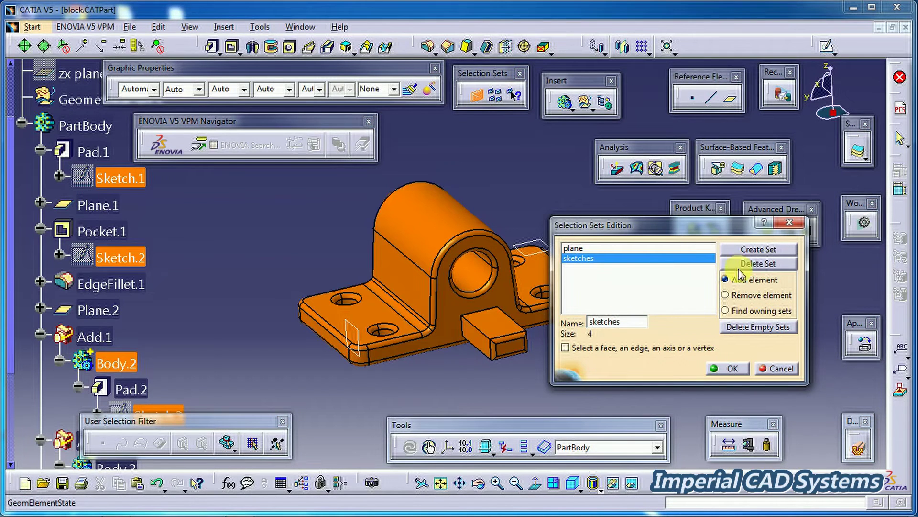
{"action": "left_click", "coordinate": [760, 250]}
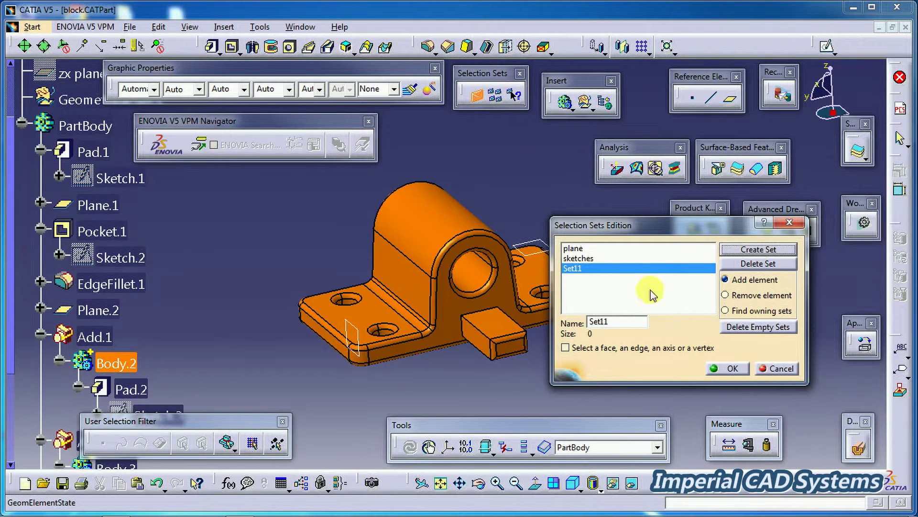
Step: Rename Set11 to 'fillet'
{"action": "double_click", "coordinate": [604, 321]}
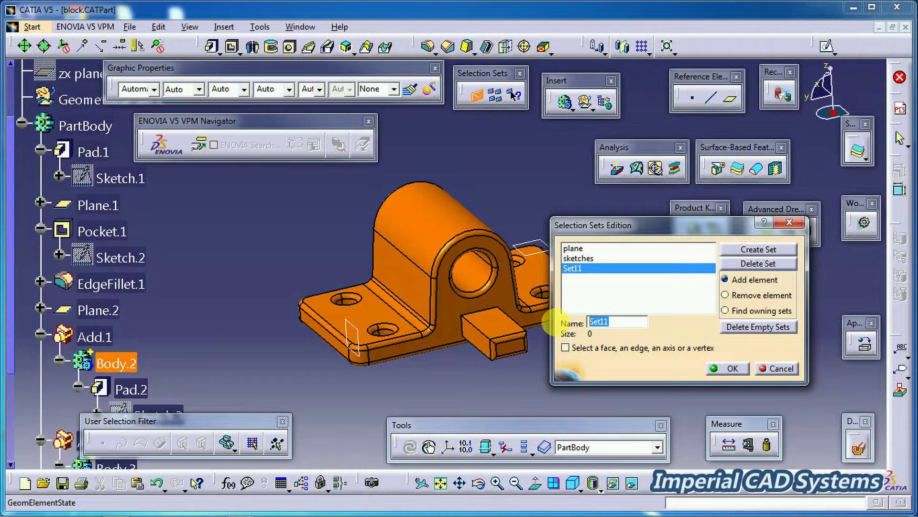
{"action": "type", "text": "fillet"}
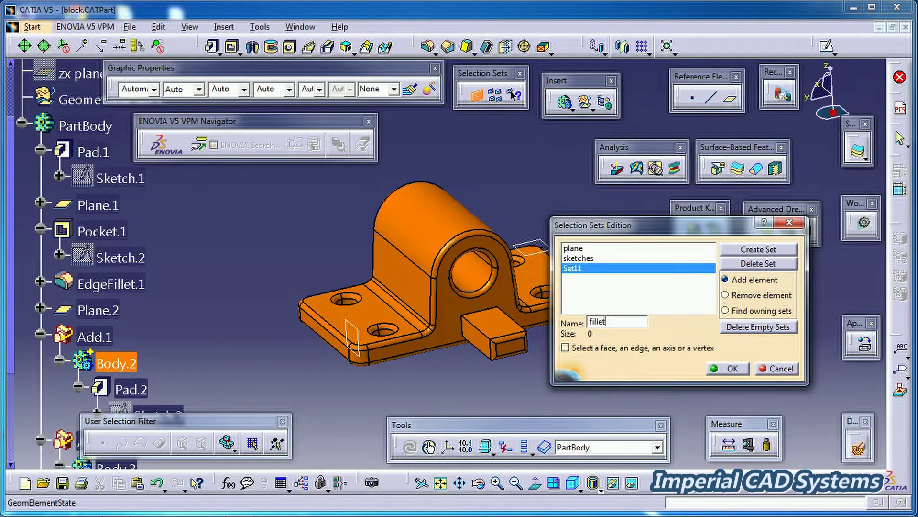
{"action": "key", "text": "Return"}
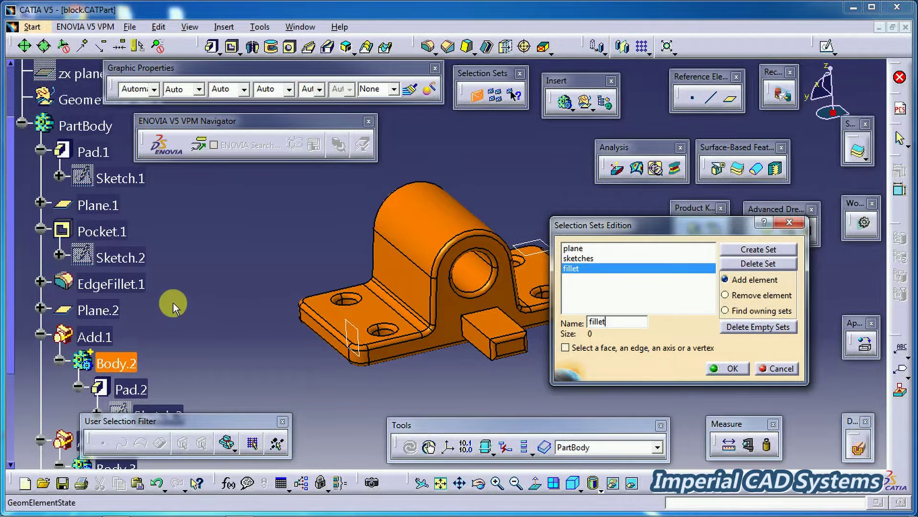
Step: Add EdgeFillet.2 and AutoFillet.1 to the fillet set, then create empty Set12
{"action": "left_click_drag", "start_coordinate": [14, 276], "coordinate": [8, 390]}
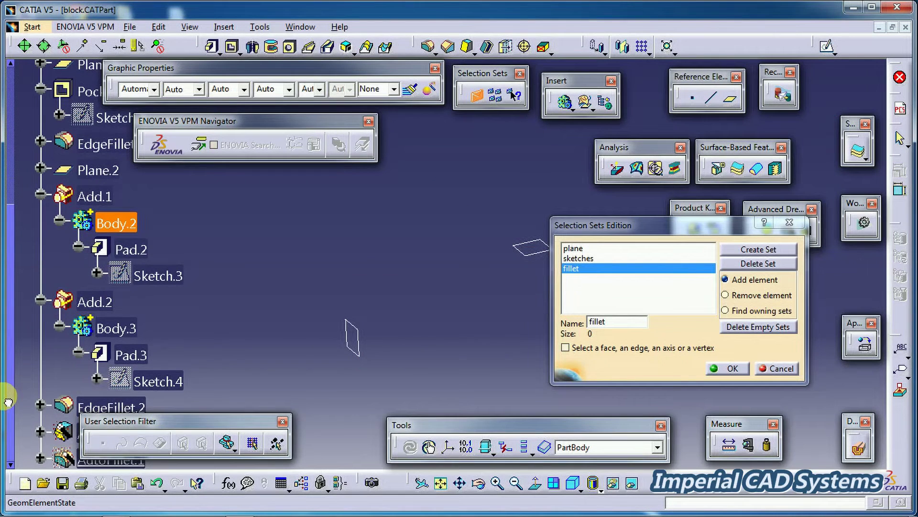
{"action": "left_click_drag", "start_coordinate": [205, 423], "coordinate": [281, 420]}
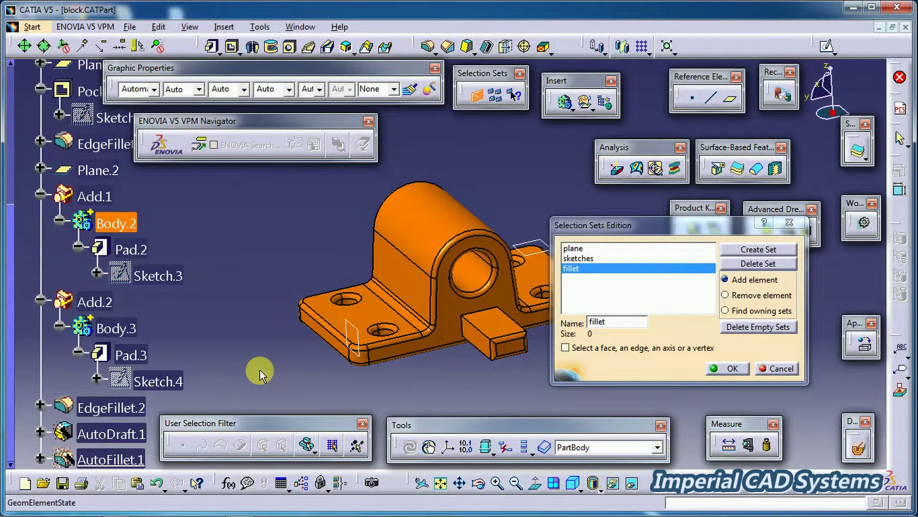
{"action": "left_click", "coordinate": [306, 335]}
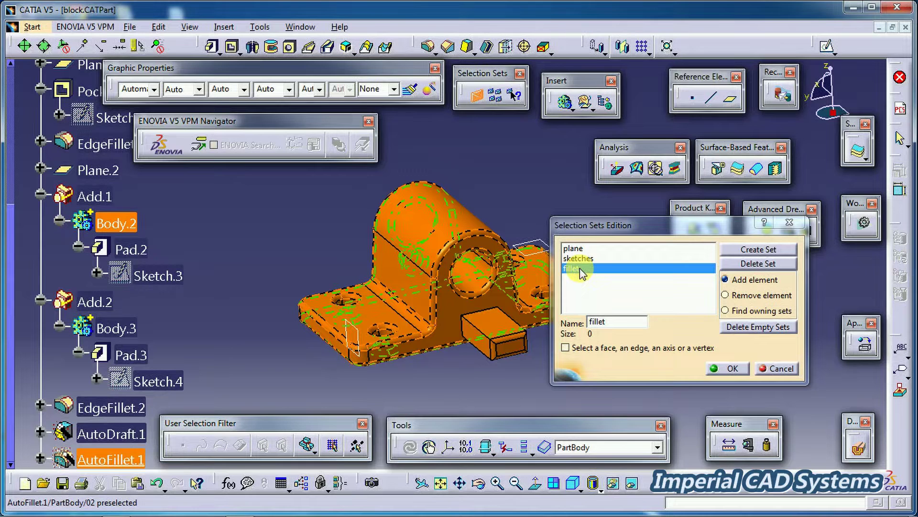
{"action": "left_click", "coordinate": [110, 408]}
{"action": "left_click", "coordinate": [110, 459]}
{"action": "left_click", "coordinate": [105, 430]}
{"action": "left_click", "coordinate": [107, 411]}
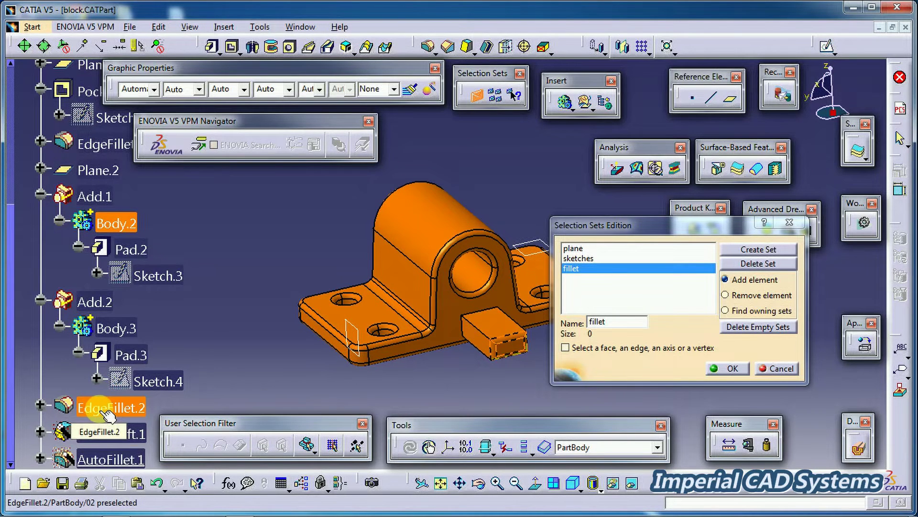
{"action": "left_click", "coordinate": [109, 412]}
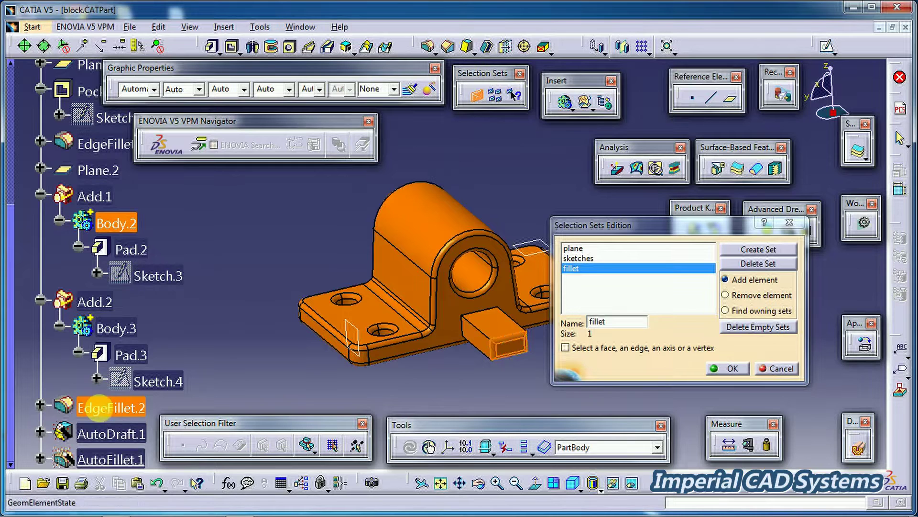
{"action": "left_click", "coordinate": [108, 460]}
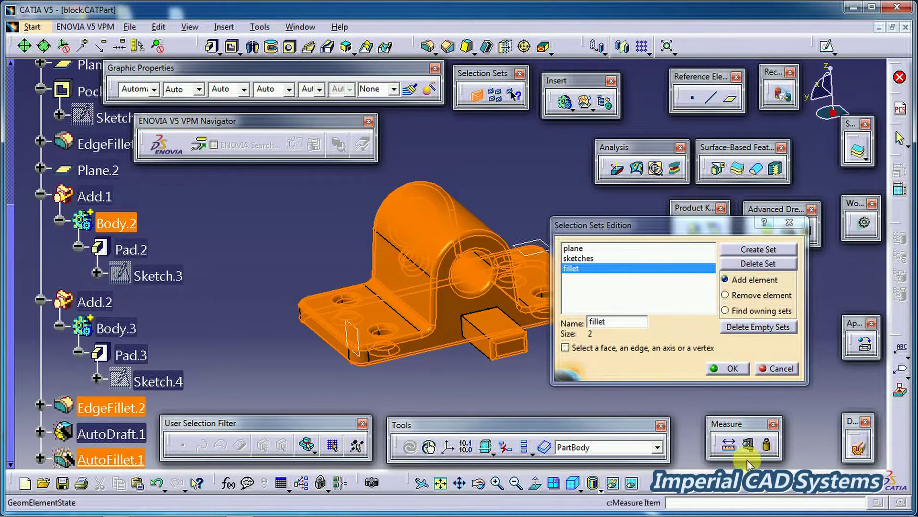
{"action": "left_click", "coordinate": [749, 251]}
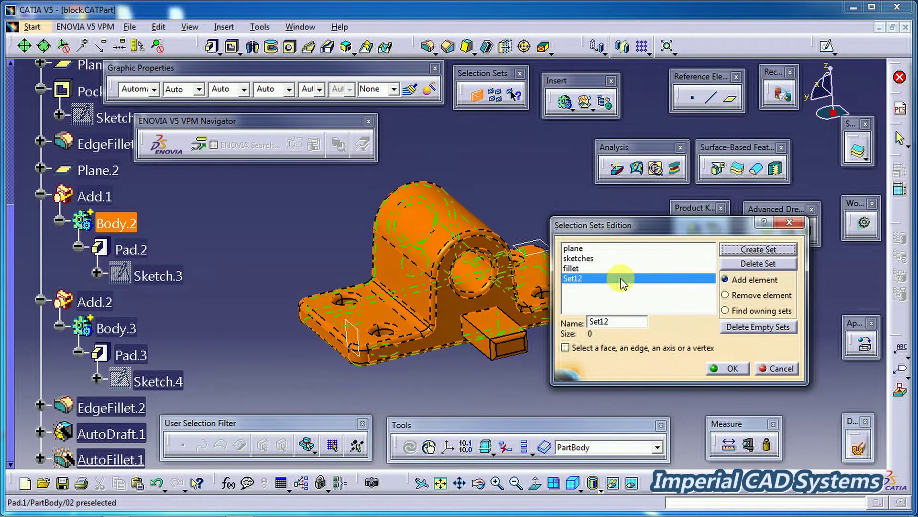
Step: Create empty Set13, review the plane set, and confirm the editor with OK
{"action": "left_click", "coordinate": [520, 294]}
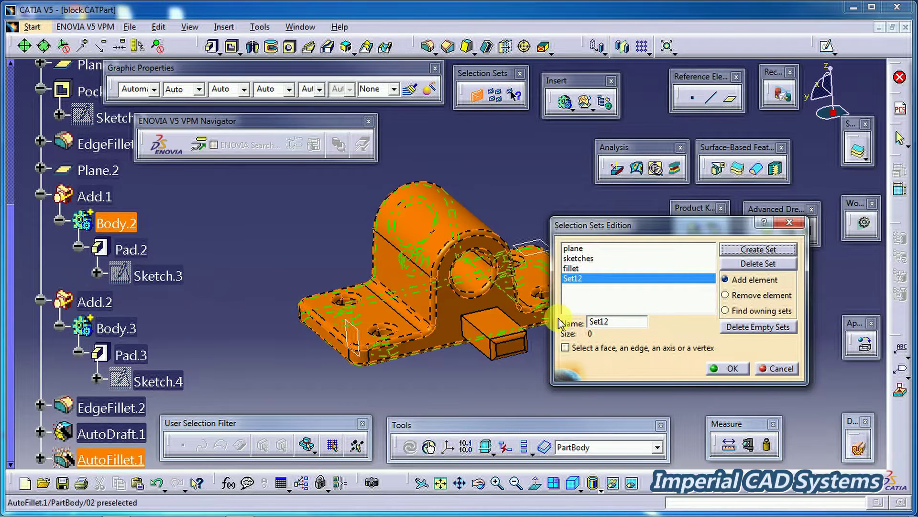
{"action": "left_click", "coordinate": [787, 253]}
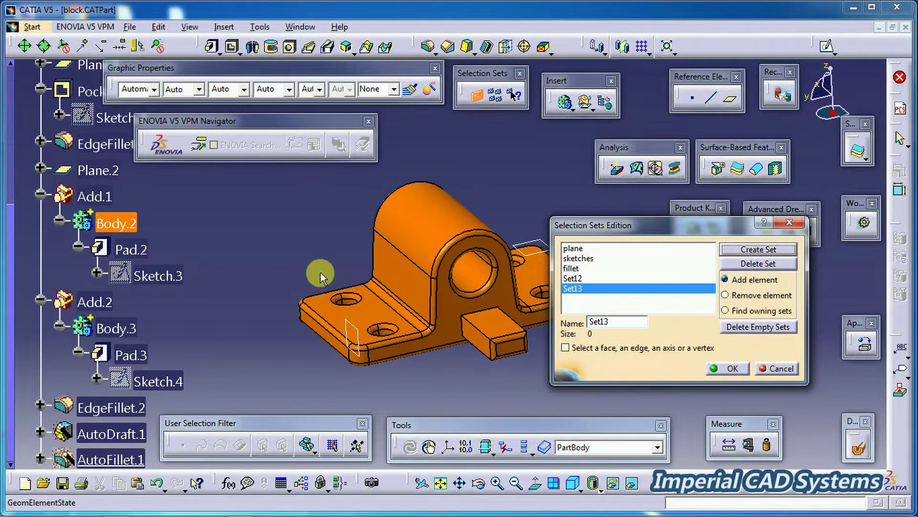
{"action": "left_click", "coordinate": [576, 249]}
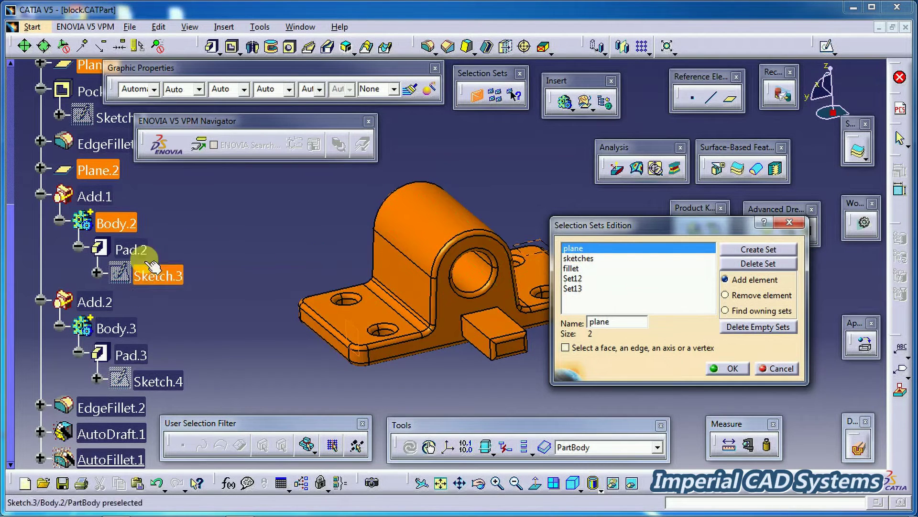
{"action": "left_click", "coordinate": [724, 371]}
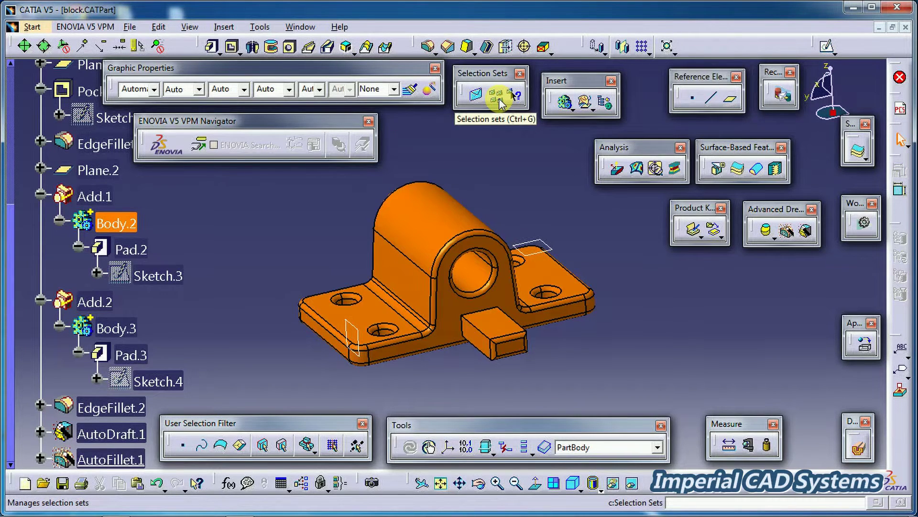
Step: Highlight the fillet then plane set members, close the chooser, and collapse Add.1
{"action": "left_click", "coordinate": [500, 102]}
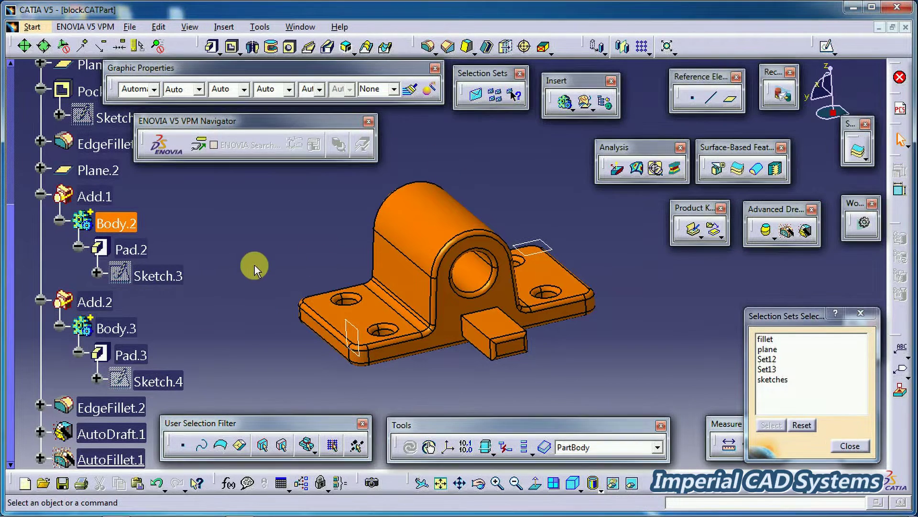
{"action": "left_click", "coordinate": [765, 338]}
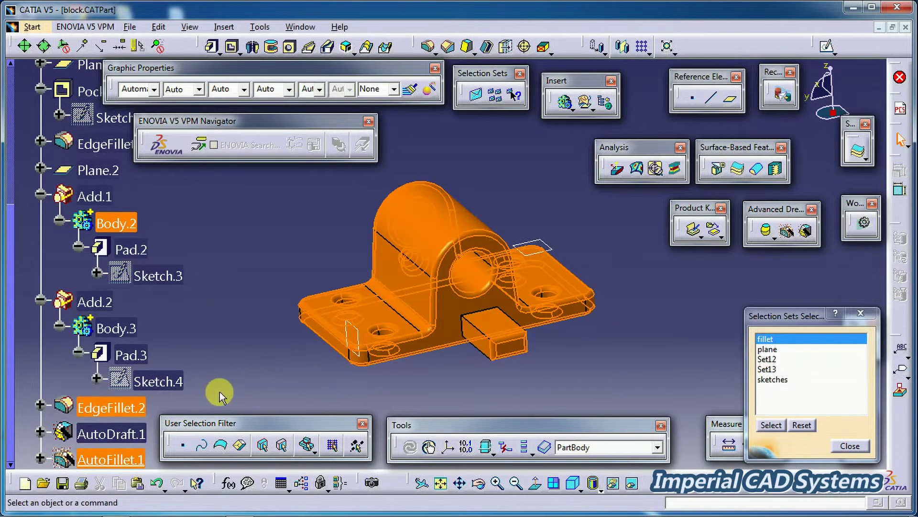
{"action": "left_click", "coordinate": [767, 349]}
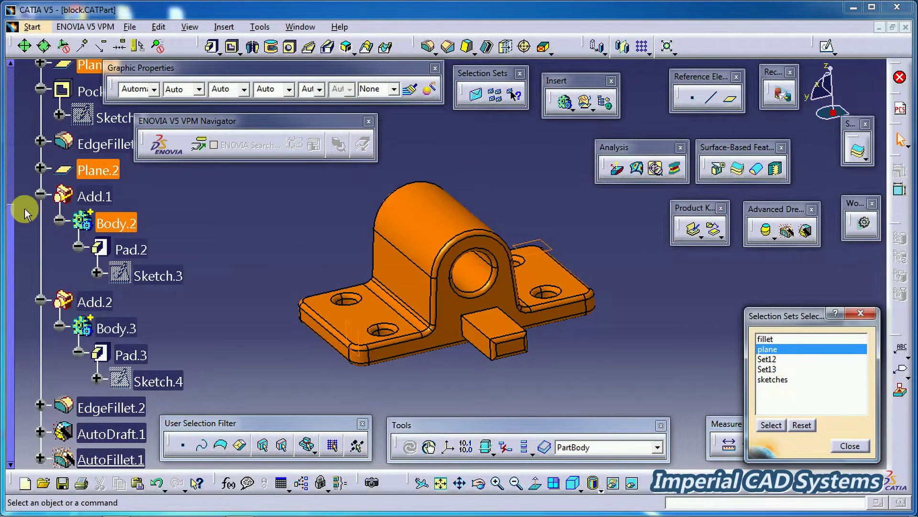
{"action": "left_click_drag", "start_coordinate": [13, 246], "coordinate": [31, 173]}
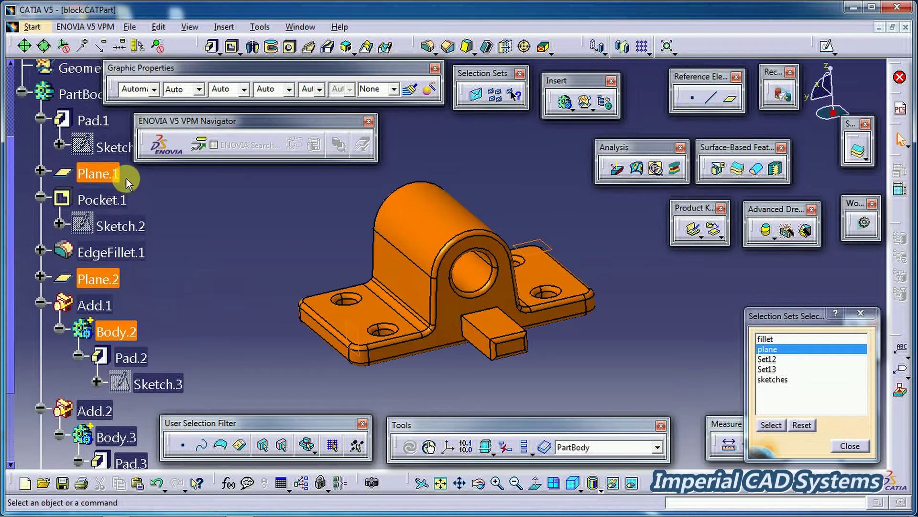
{"action": "left_click", "coordinate": [849, 446]}
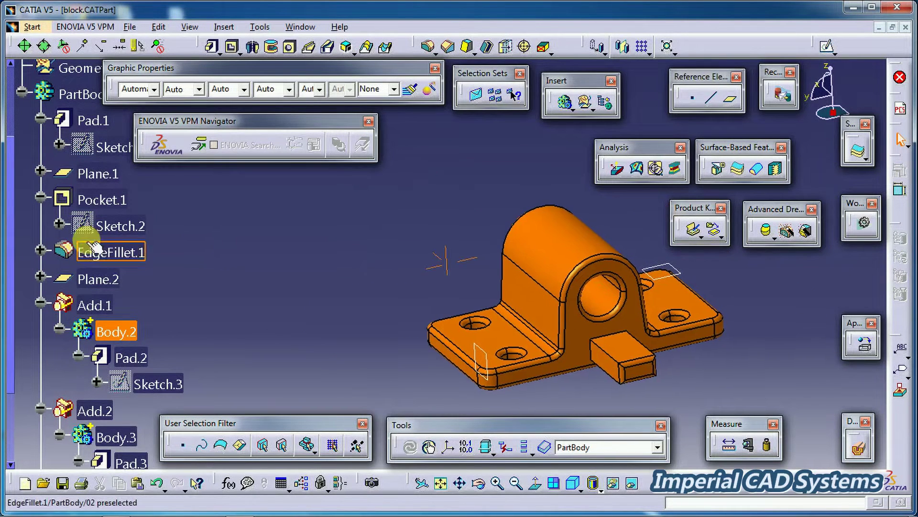
{"action": "left_click", "coordinate": [42, 302]}
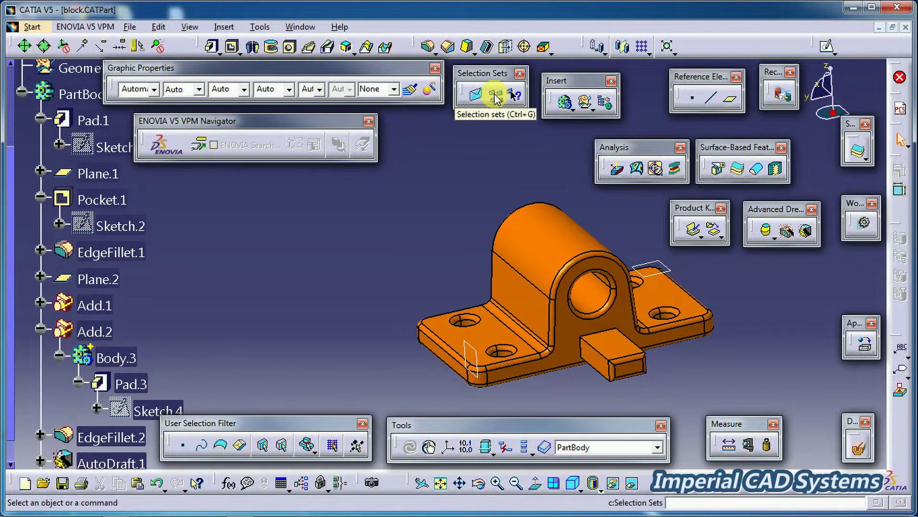
{"action": "left_click", "coordinate": [495, 95]}
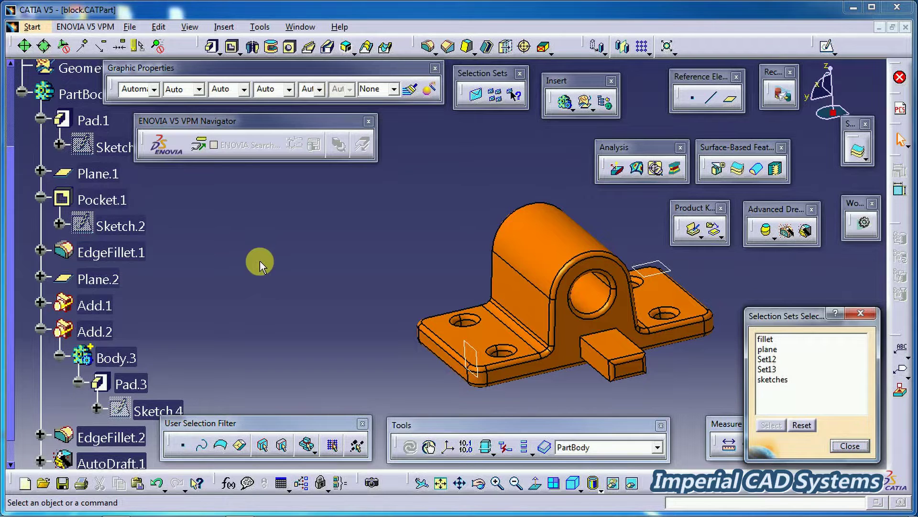
{"action": "left_click", "coordinate": [764, 339]}
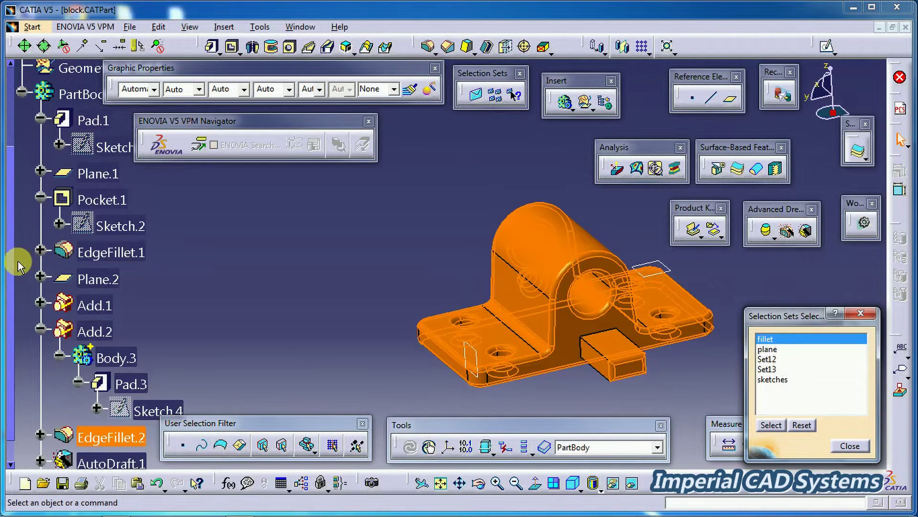
{"action": "scroll", "coordinate": [10, 257], "scroll_direction": "down", "scroll_amount": 1}
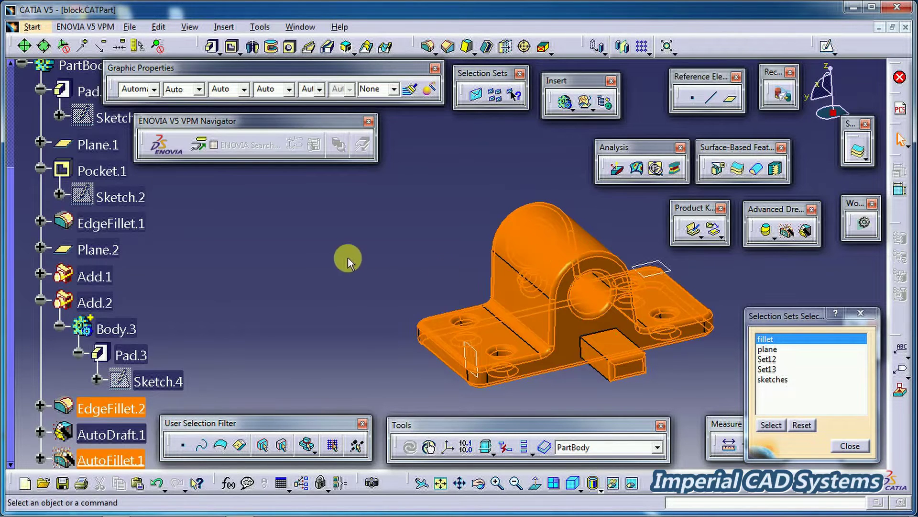
{"action": "left_click", "coordinate": [766, 349]}
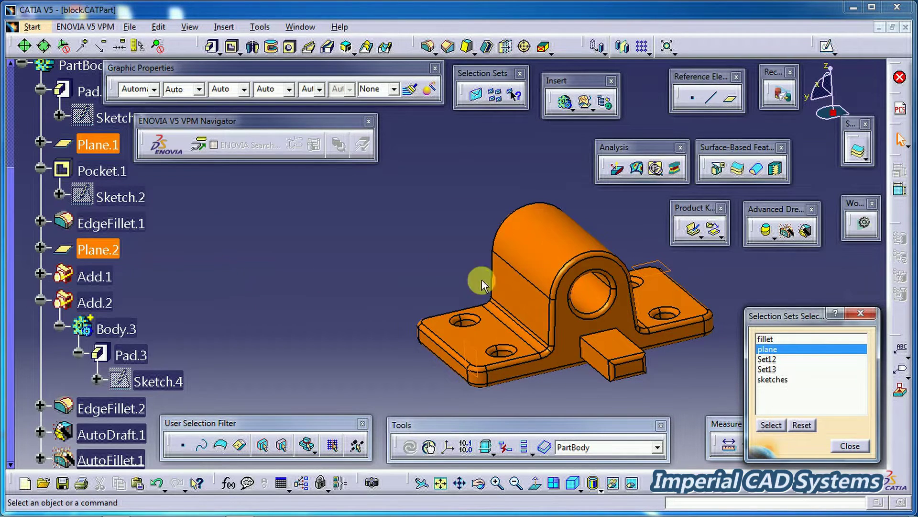
{"action": "left_click", "coordinate": [770, 358]}
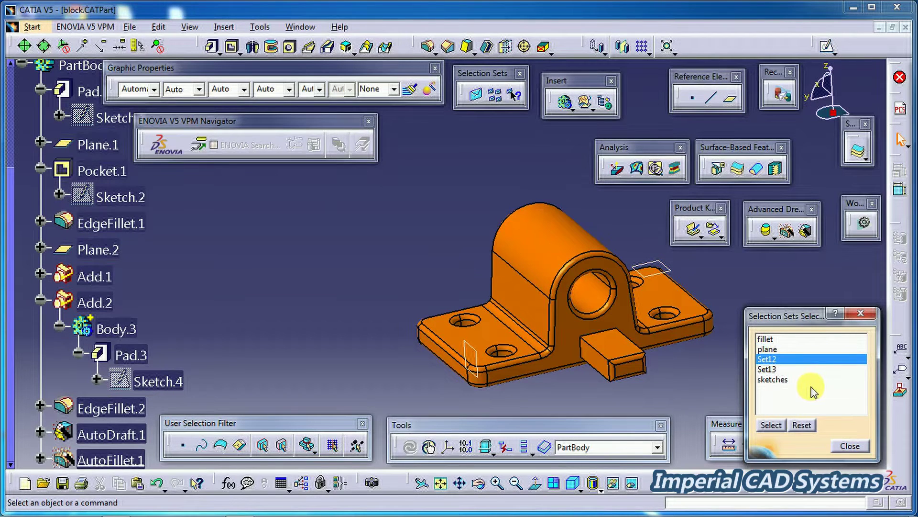
{"action": "left_click", "coordinate": [768, 369]}
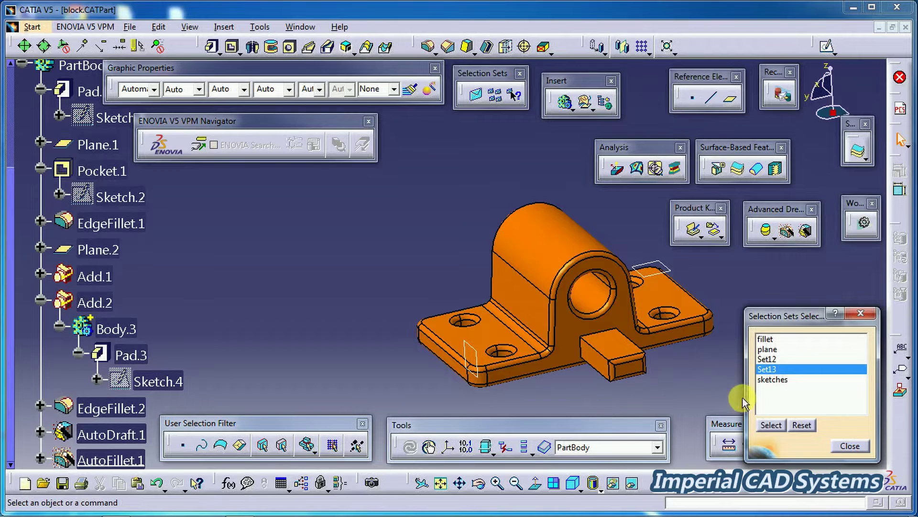
{"action": "left_click", "coordinate": [772, 379]}
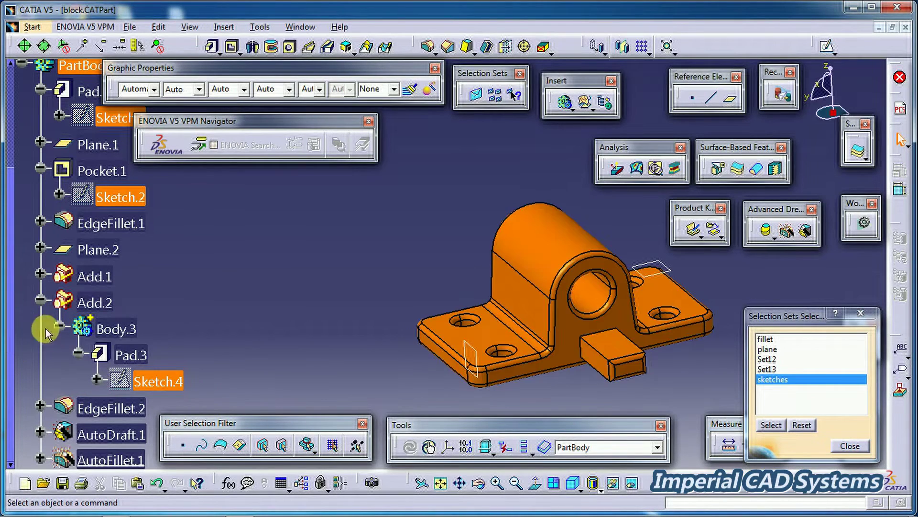
{"action": "scroll", "coordinate": [21, 319], "scroll_direction": "down", "scroll_amount": 3}
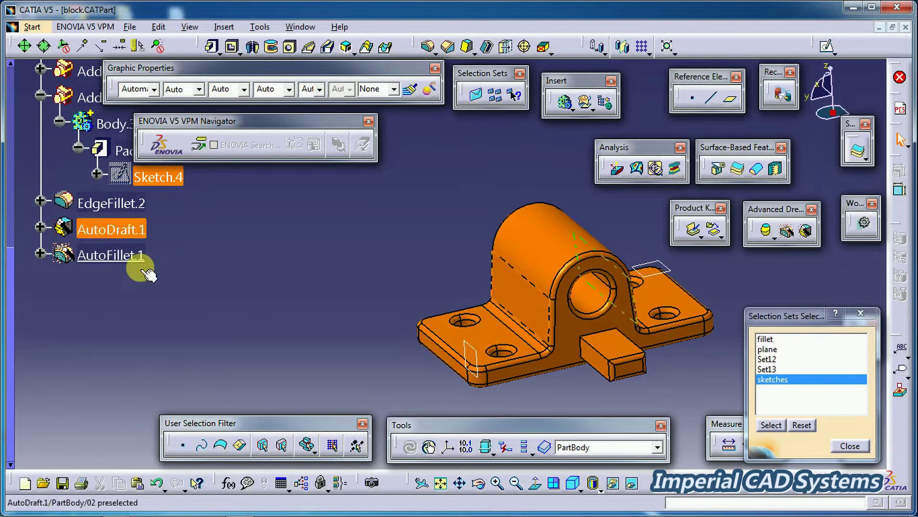
{"action": "scroll", "coordinate": [158, 307], "scroll_direction": "up", "scroll_amount": 2}
{"action": "scroll", "coordinate": [240, 317], "scroll_direction": "up", "scroll_amount": 4}
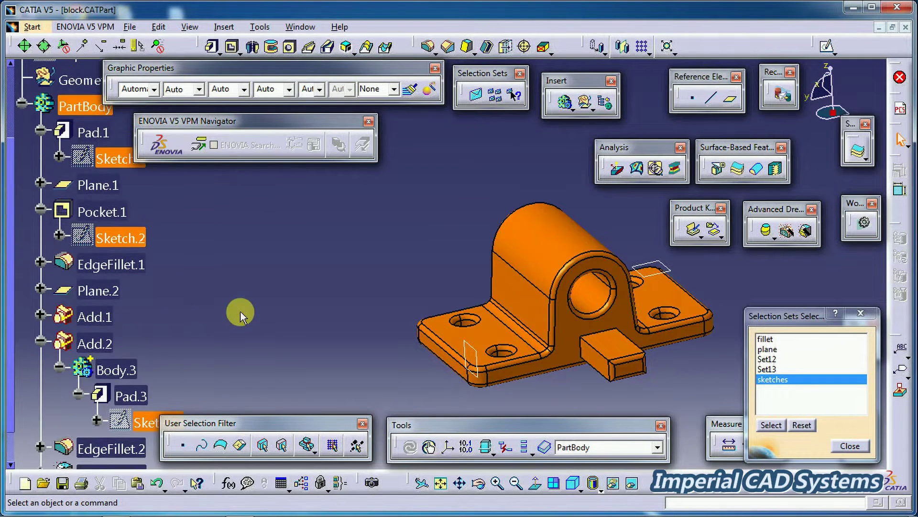
{"action": "scroll", "coordinate": [240, 318], "scroll_direction": "down", "scroll_amount": 2}
{"action": "left_click", "coordinate": [849, 448]}
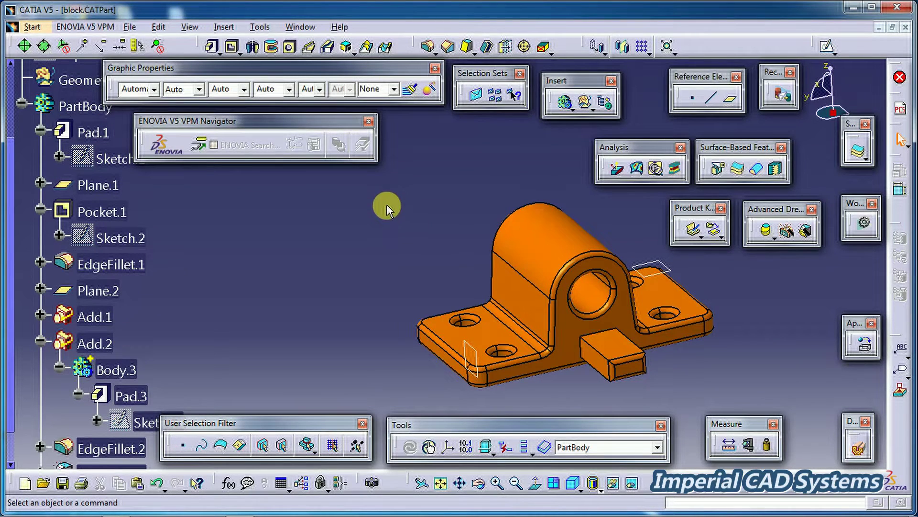
Step: In Selection Sets Edition, delete the empty sets Set12 and Set13
{"action": "left_click", "coordinate": [476, 94]}
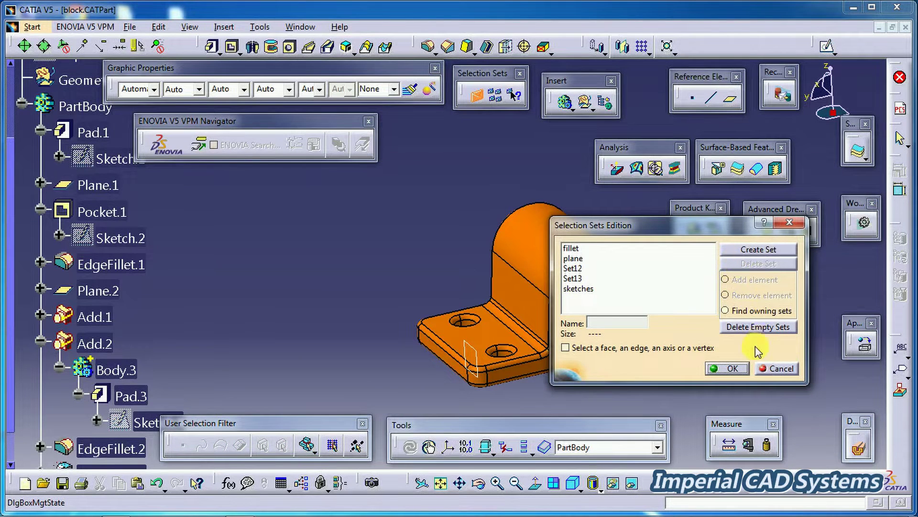
{"action": "left_click", "coordinate": [572, 248]}
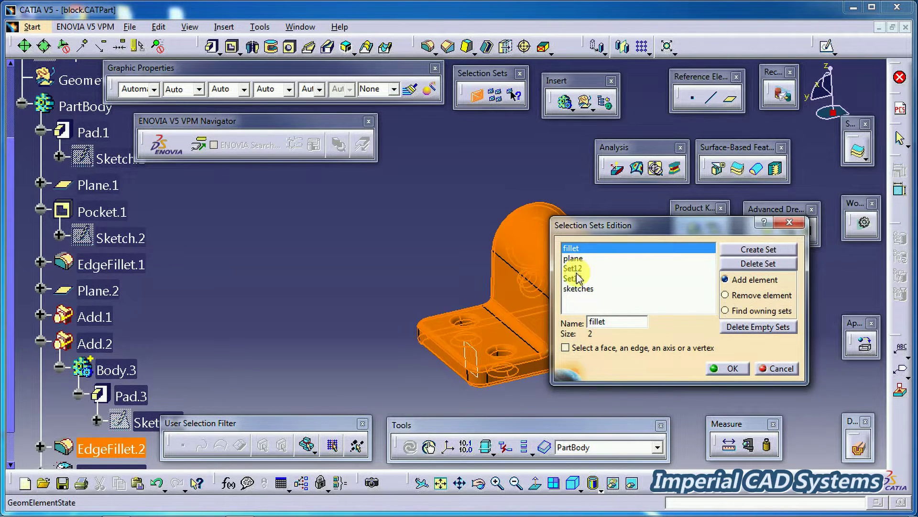
{"action": "left_click", "coordinate": [774, 327]}
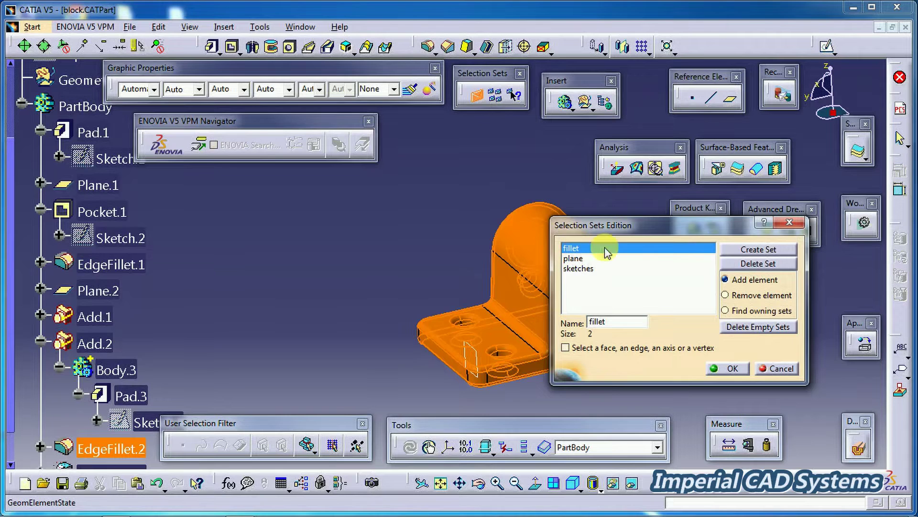
Step: Delete the fillet set and select the sketches set for editing
{"action": "left_click", "coordinate": [746, 263]}
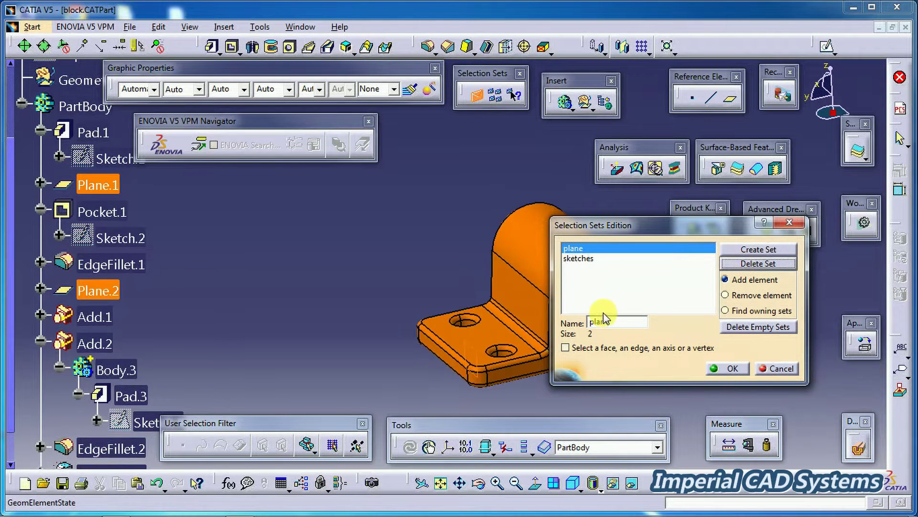
{"action": "left_click", "coordinate": [593, 259]}
{"action": "left_click", "coordinate": [591, 248]}
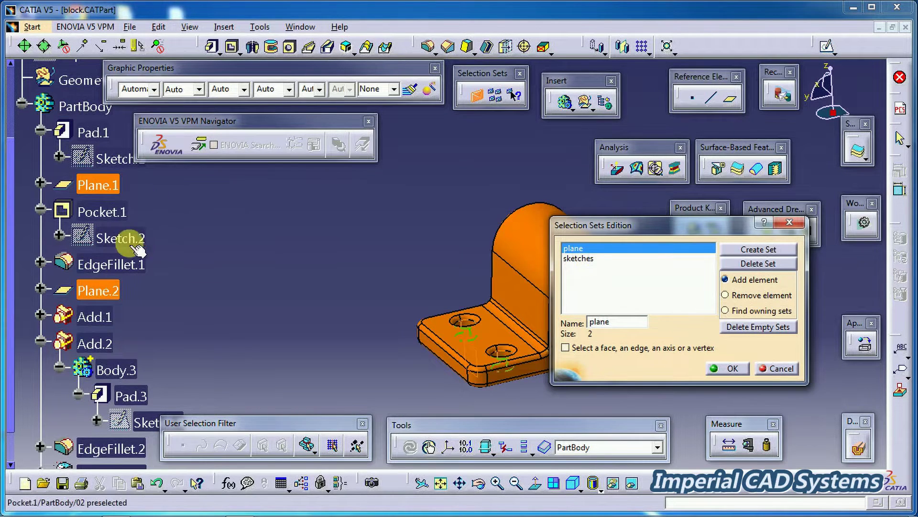
{"action": "left_click", "coordinate": [585, 260]}
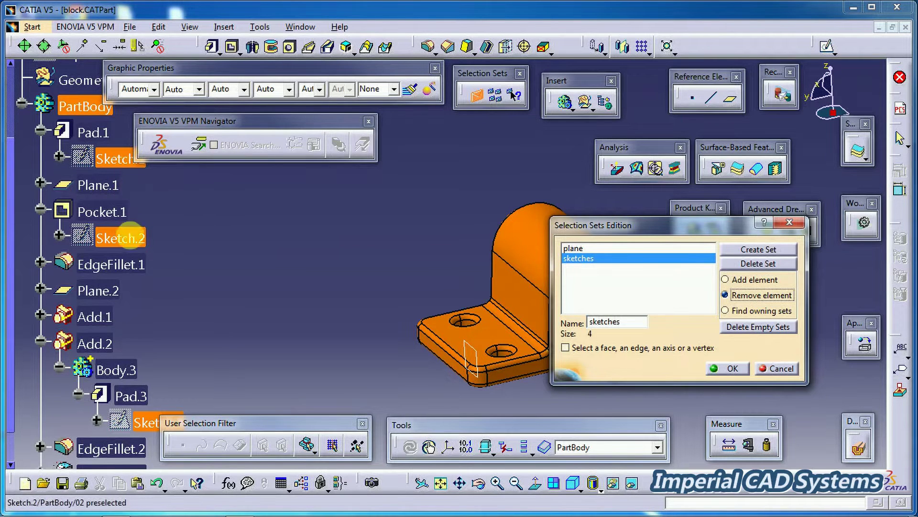
Step: Remove Sketch.2 from the sketches set and confirm with OK
{"action": "left_click_drag", "start_coordinate": [15, 268], "coordinate": [14, 308]}
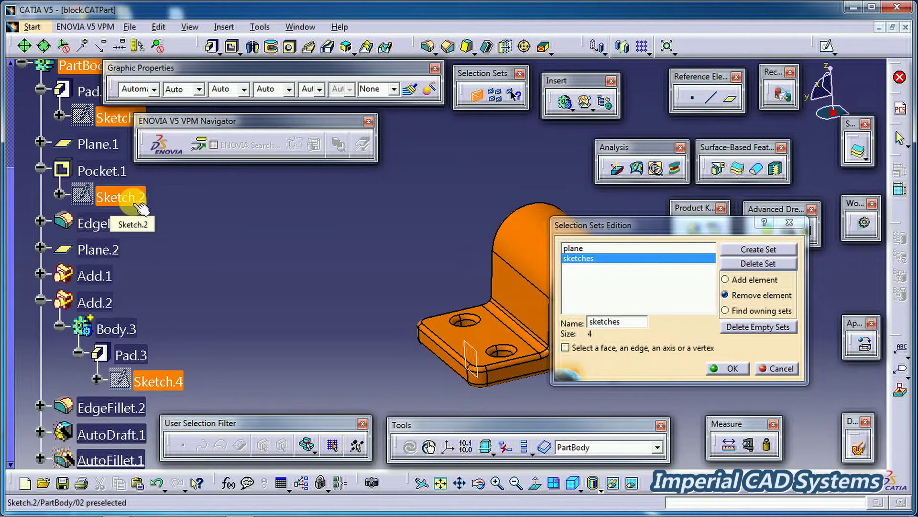
{"action": "left_click", "coordinate": [40, 276]}
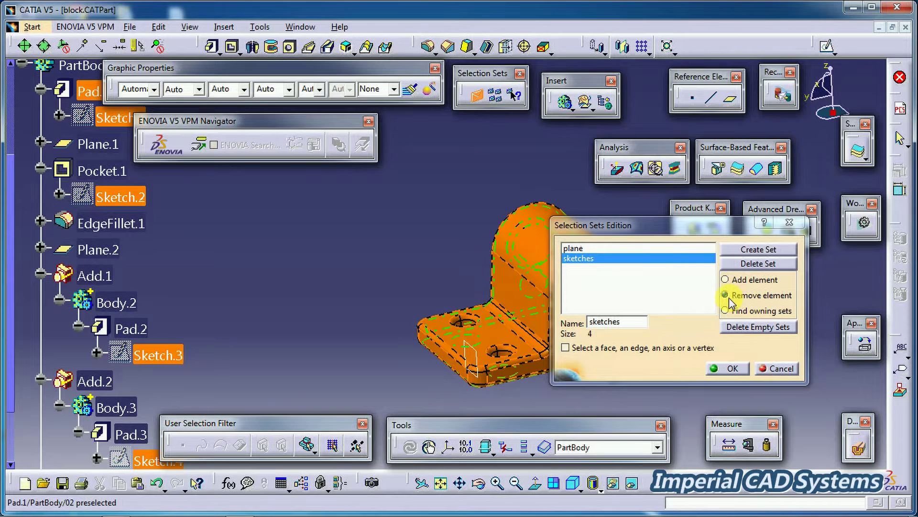
{"action": "left_click", "coordinate": [128, 198]}
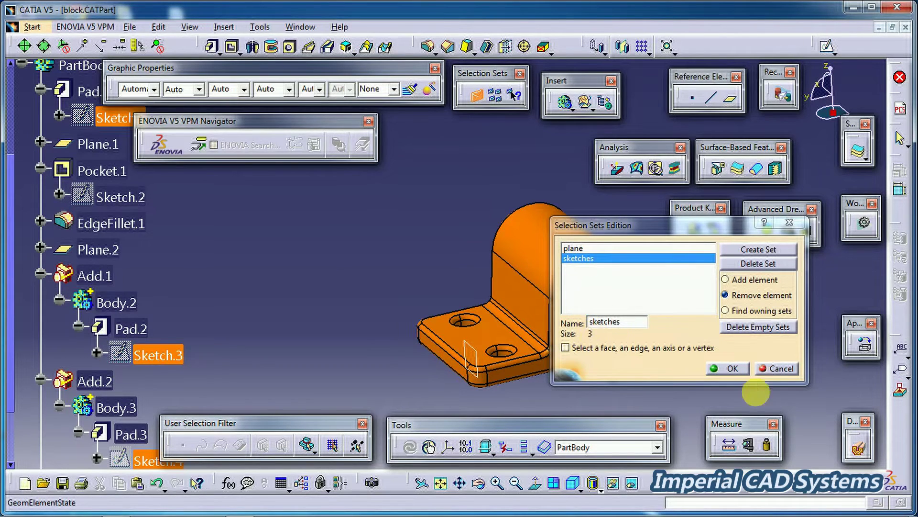
{"action": "left_click", "coordinate": [727, 368]}
{"action": "left_click", "coordinate": [433, 258]}
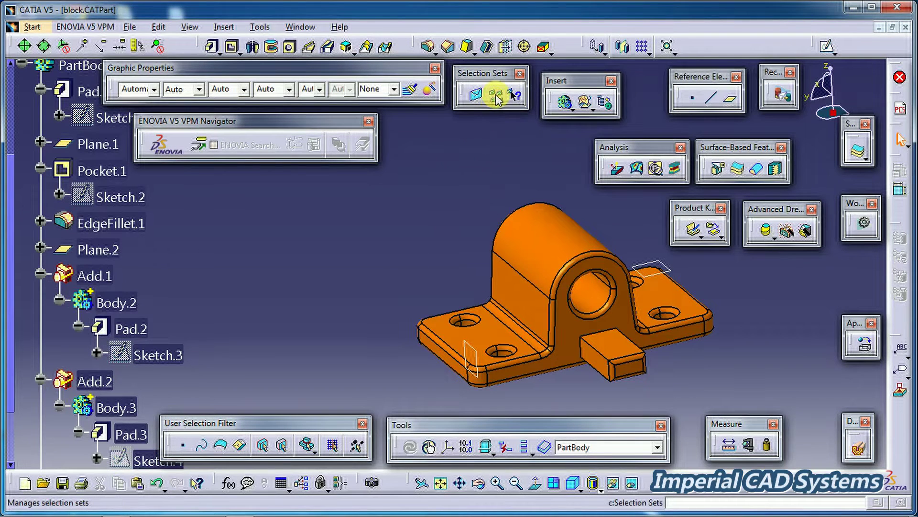
Step: Select all members of the sketches set via Selection Sets Selection
{"action": "left_click", "coordinate": [496, 96]}
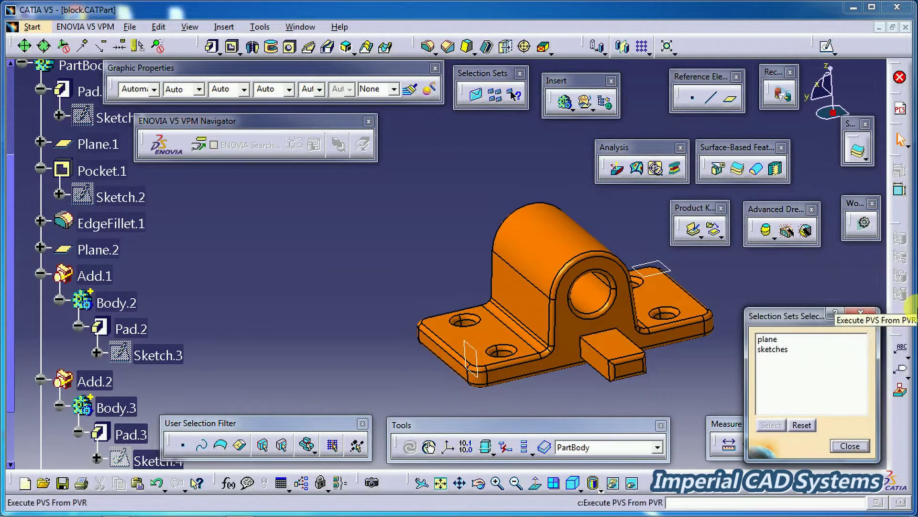
{"action": "left_click", "coordinate": [789, 349]}
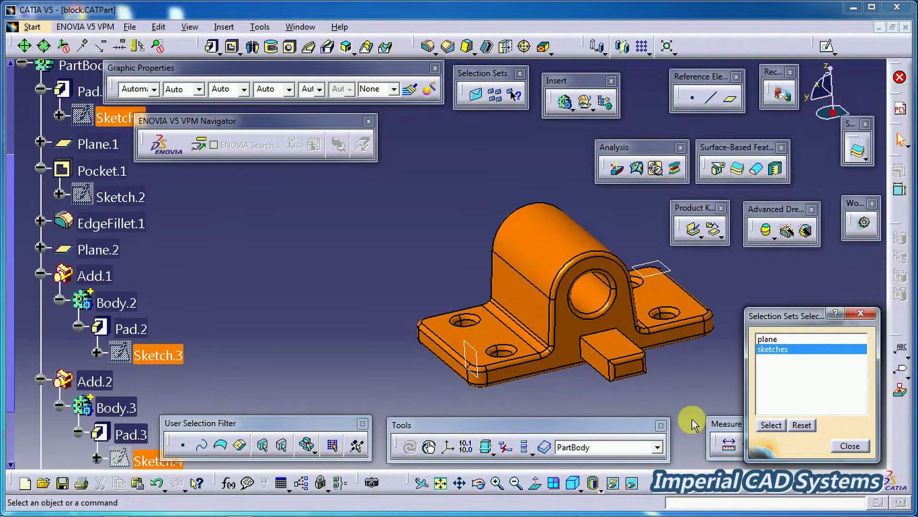
{"action": "left_click", "coordinate": [855, 447]}
Step: Remove Sketch.3 from the sketches set and confirm with OK
{"action": "left_click", "coordinate": [476, 95]}
{"action": "left_click", "coordinate": [579, 259]}
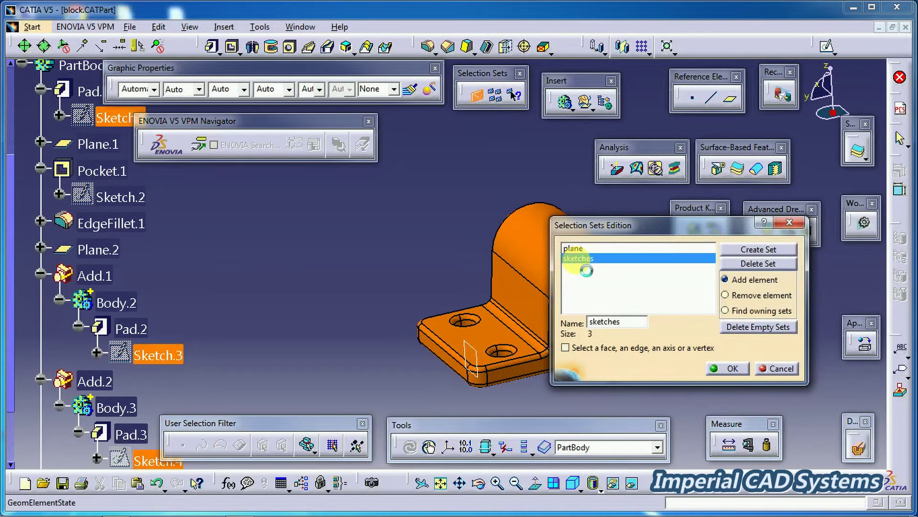
{"action": "left_click", "coordinate": [725, 295]}
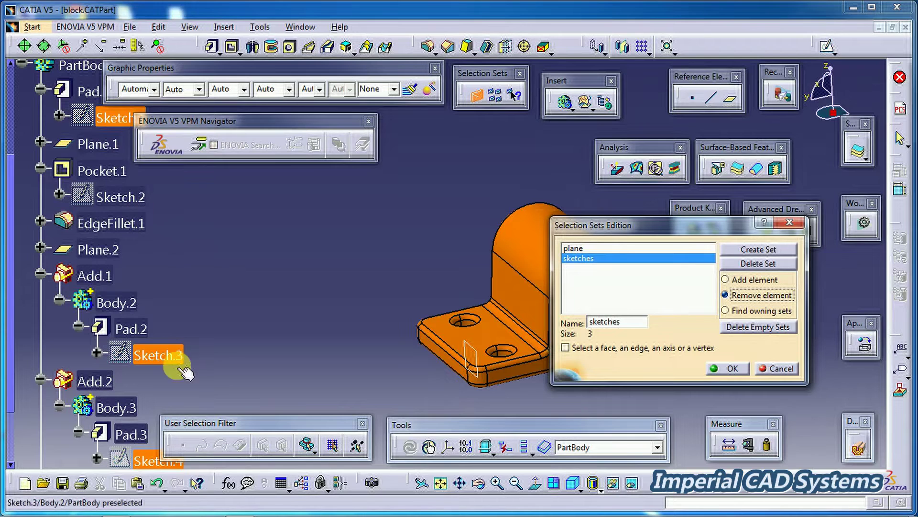
{"action": "left_click", "coordinate": [165, 356]}
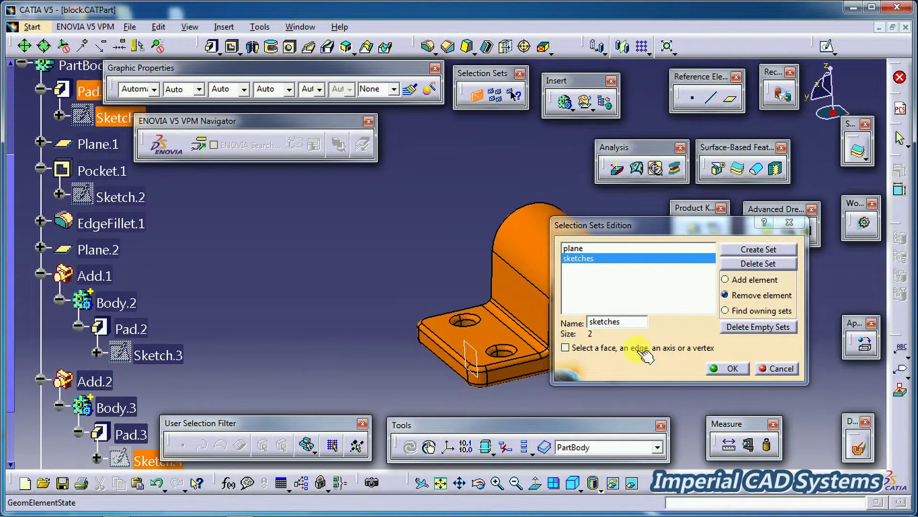
{"action": "left_click", "coordinate": [729, 372]}
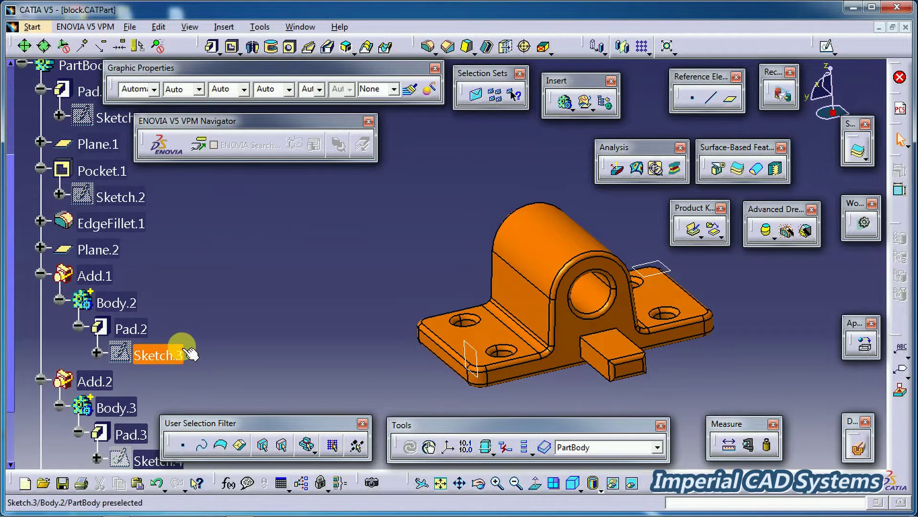
Step: With Find owning sets on, query the owning sets of Plane.1, Pad.1, Pocket.1 and Sketch.2
{"action": "left_click", "coordinate": [476, 95]}
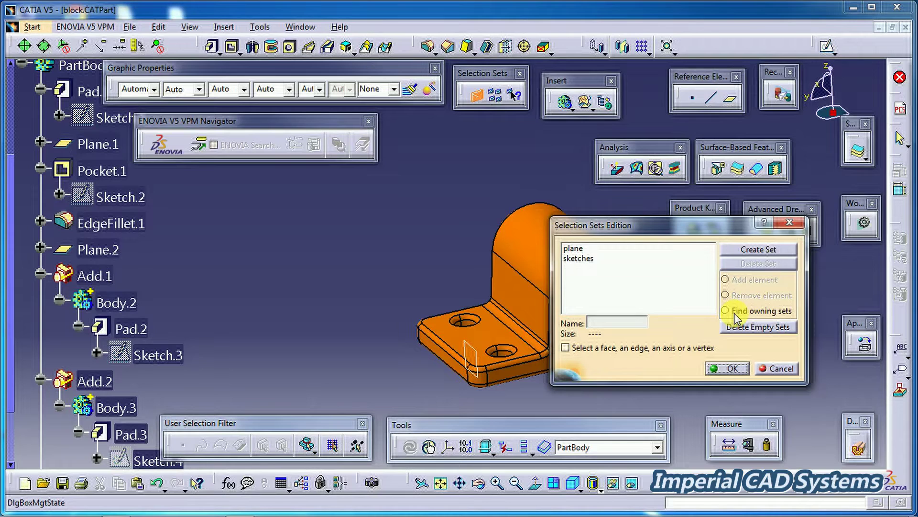
{"action": "left_click", "coordinate": [734, 313]}
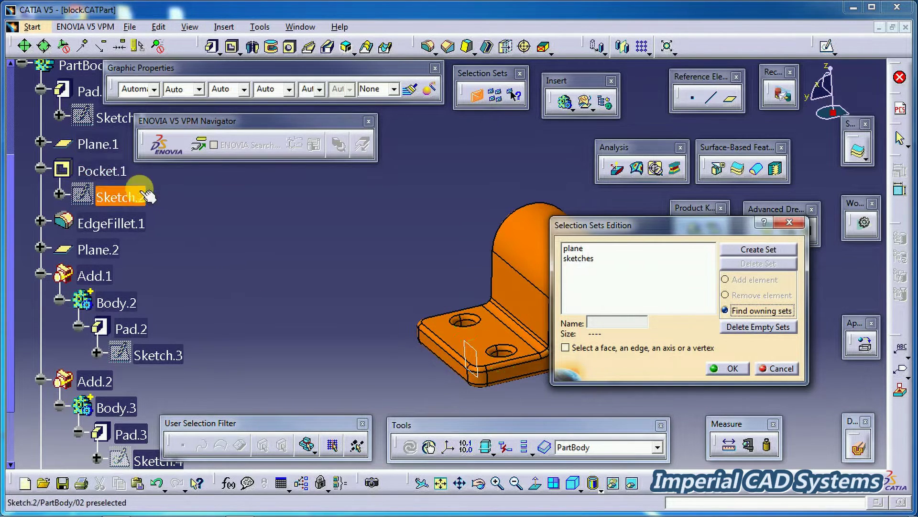
{"action": "left_click", "coordinate": [110, 146]}
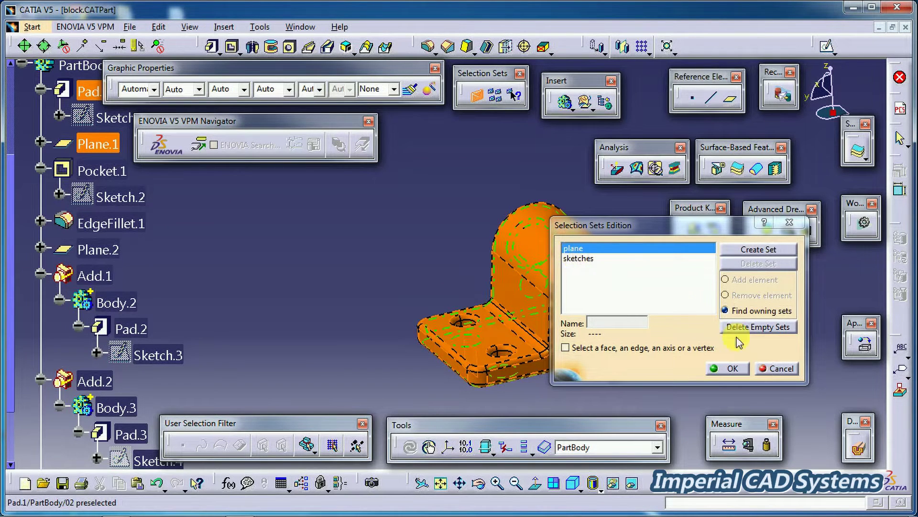
{"action": "left_click", "coordinate": [96, 91]}
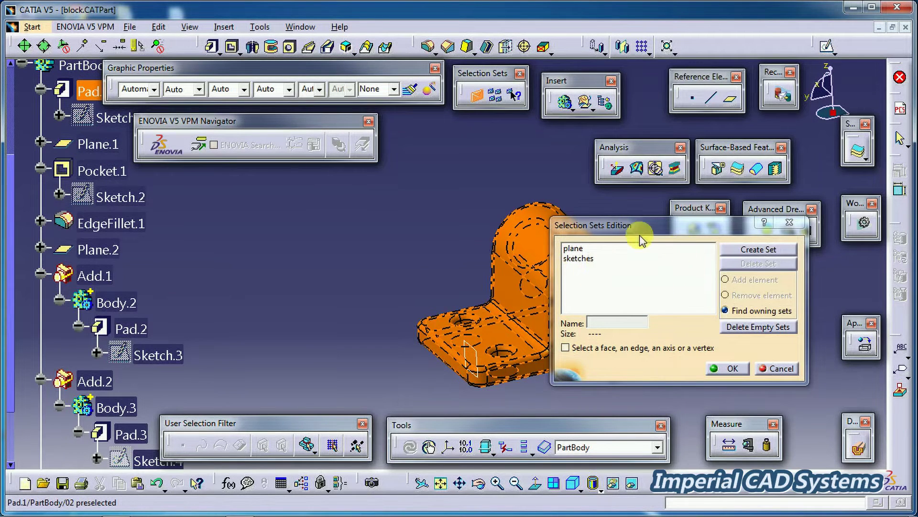
{"action": "left_click_drag", "start_coordinate": [650, 231], "coordinate": [684, 175]}
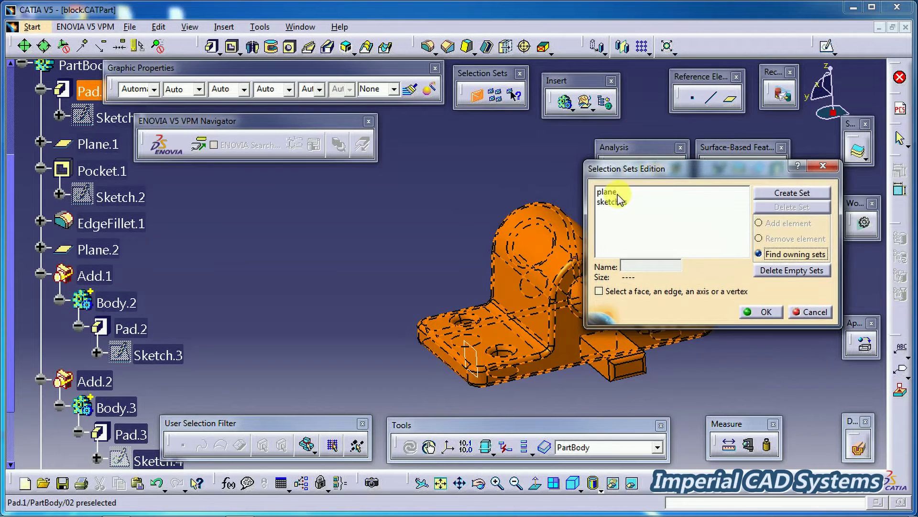
{"action": "left_click", "coordinate": [116, 153]}
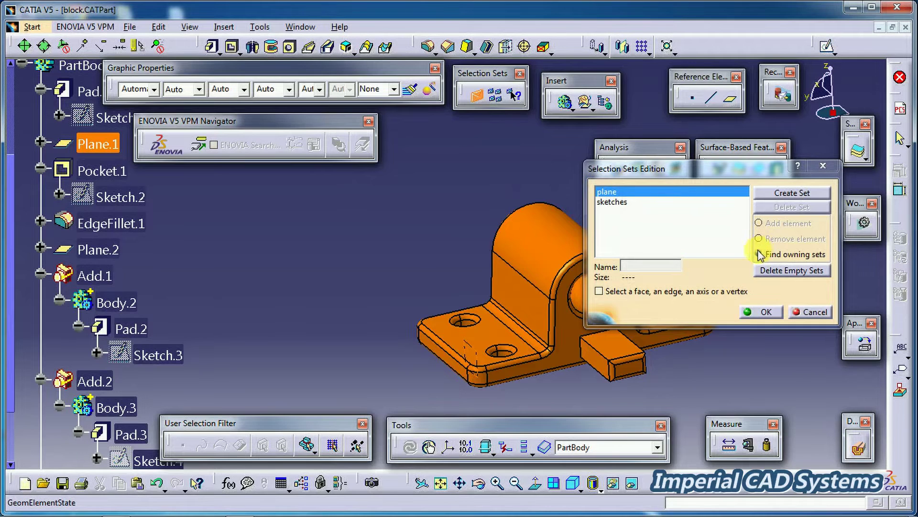
{"action": "left_click", "coordinate": [100, 171]}
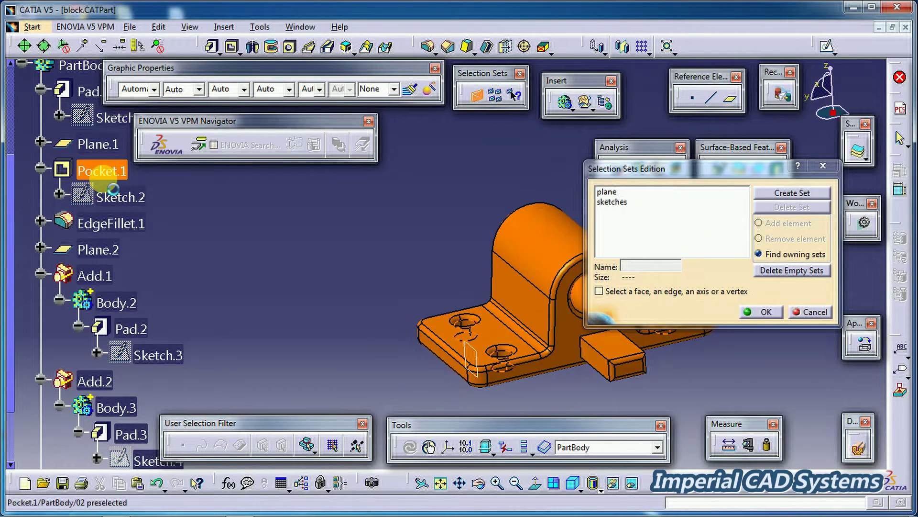
{"action": "left_click", "coordinate": [119, 197]}
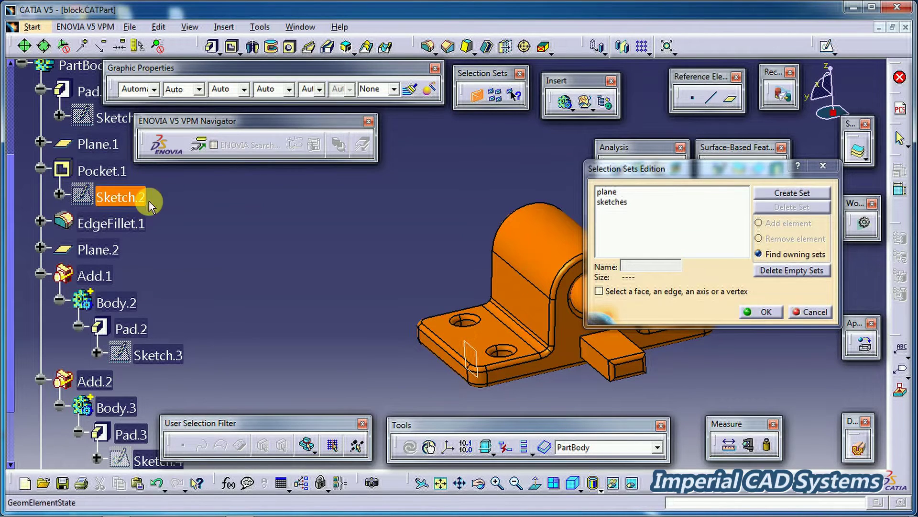
Step: Query the owning sets of Plane.2, Body.2, Add.1, Pad.2, Sketch.3 and Sketch.4
{"action": "left_click", "coordinate": [104, 251]}
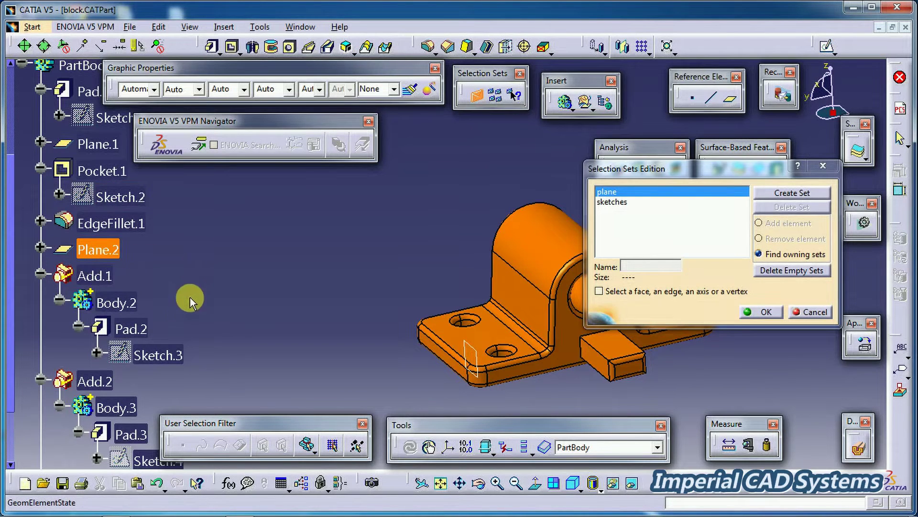
{"action": "left_click", "coordinate": [111, 300]}
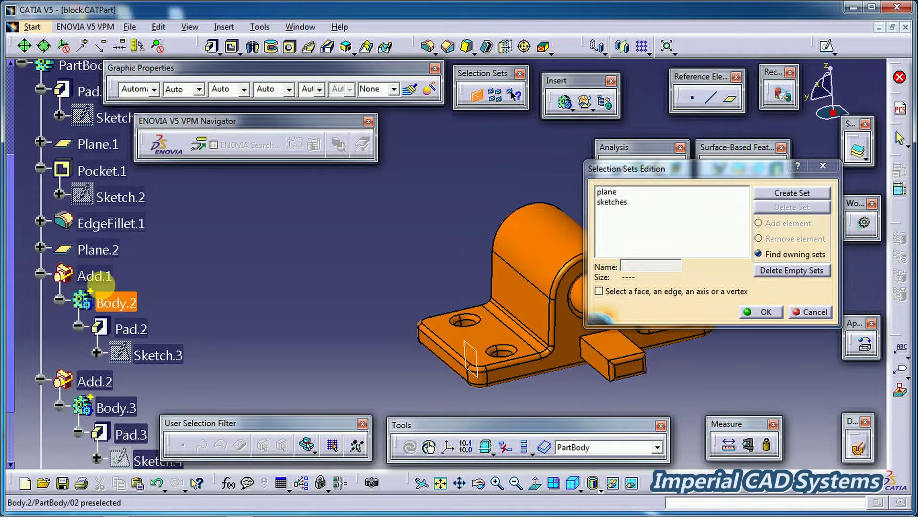
{"action": "left_click", "coordinate": [96, 276]}
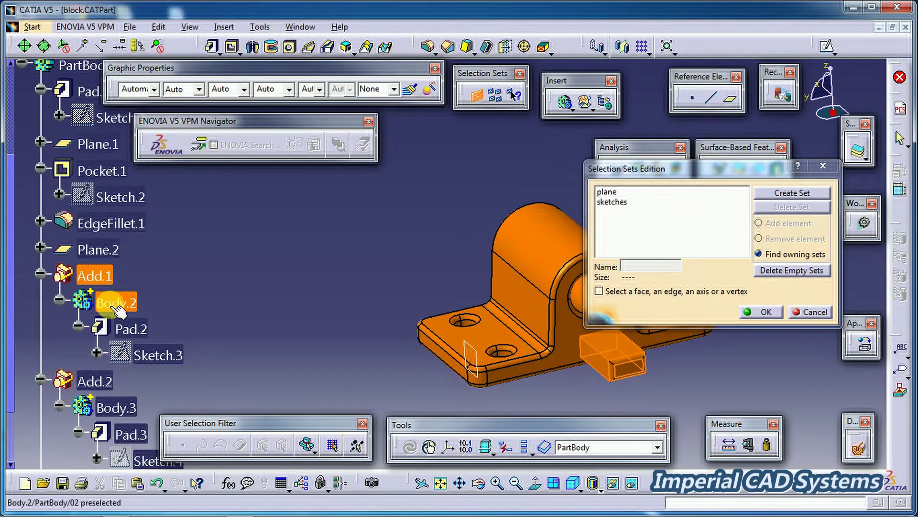
{"action": "left_click", "coordinate": [136, 329]}
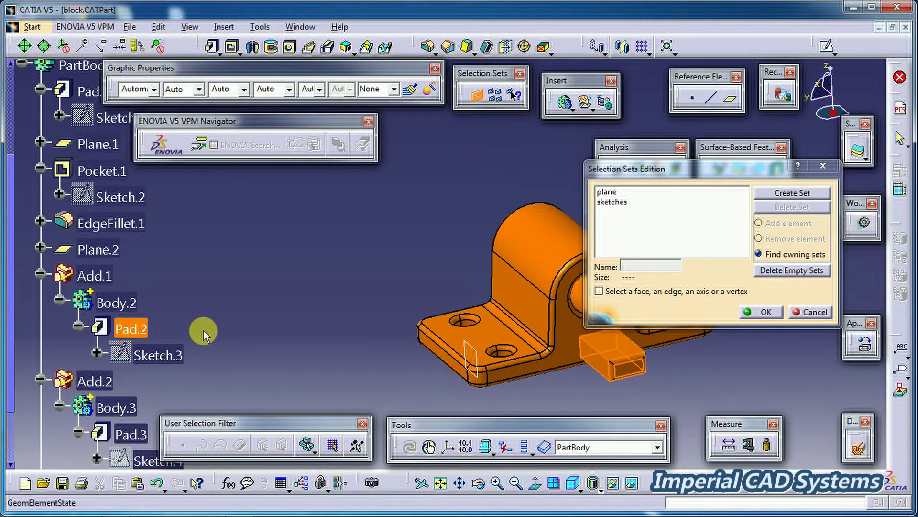
{"action": "left_click", "coordinate": [174, 354]}
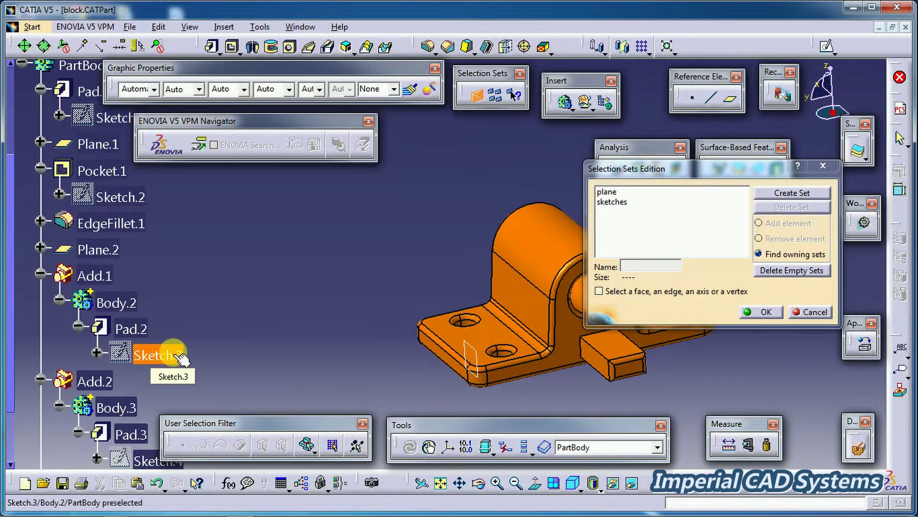
{"action": "scroll", "coordinate": [177, 354], "scroll_direction": "down", "scroll_amount": 3}
{"action": "scroll", "coordinate": [179, 358], "scroll_direction": "down", "scroll_amount": 3}
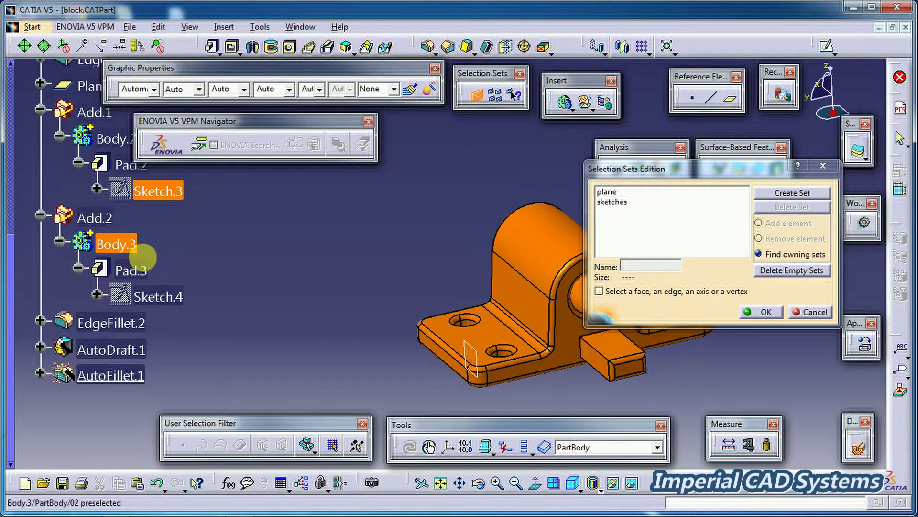
{"action": "left_click", "coordinate": [174, 299]}
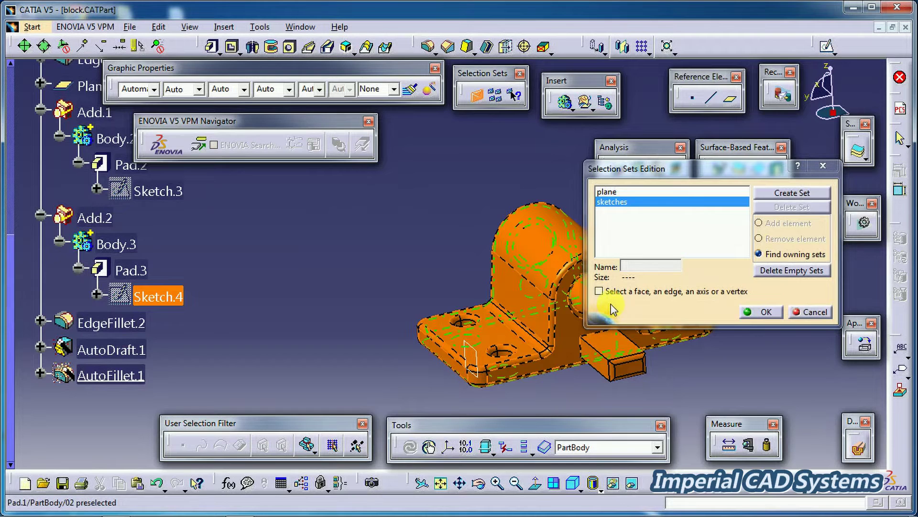
{"action": "left_click_drag", "start_coordinate": [618, 170], "coordinate": [154, 203]}
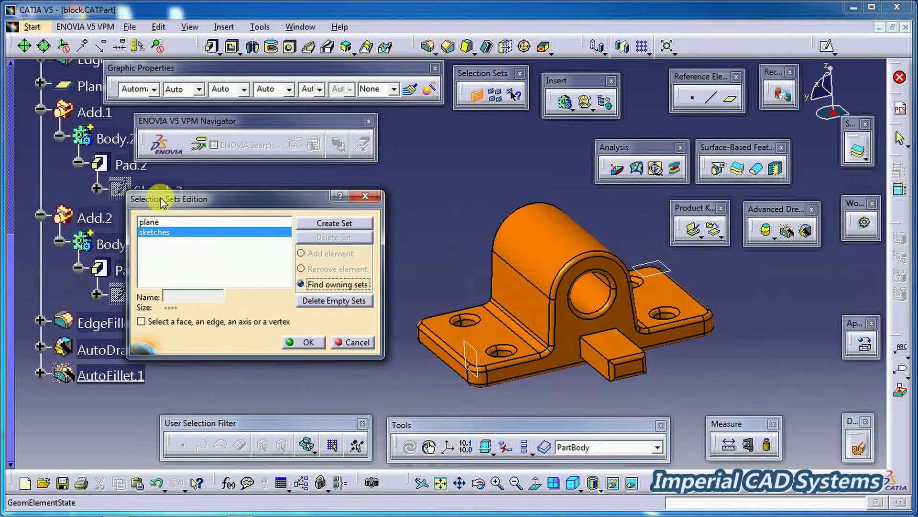
{"action": "left_click", "coordinate": [172, 257]}
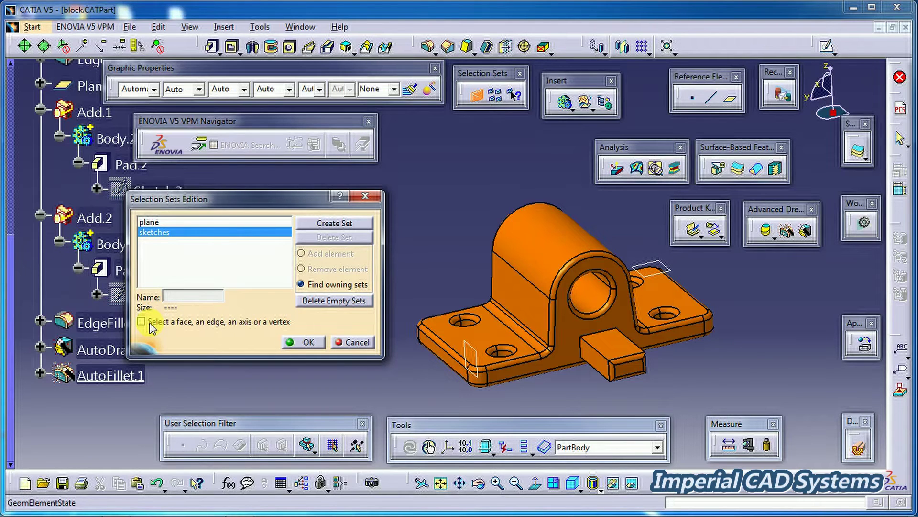
Step: Create a new selection set and rename it from Set14 to 10
{"action": "left_click", "coordinate": [323, 223]}
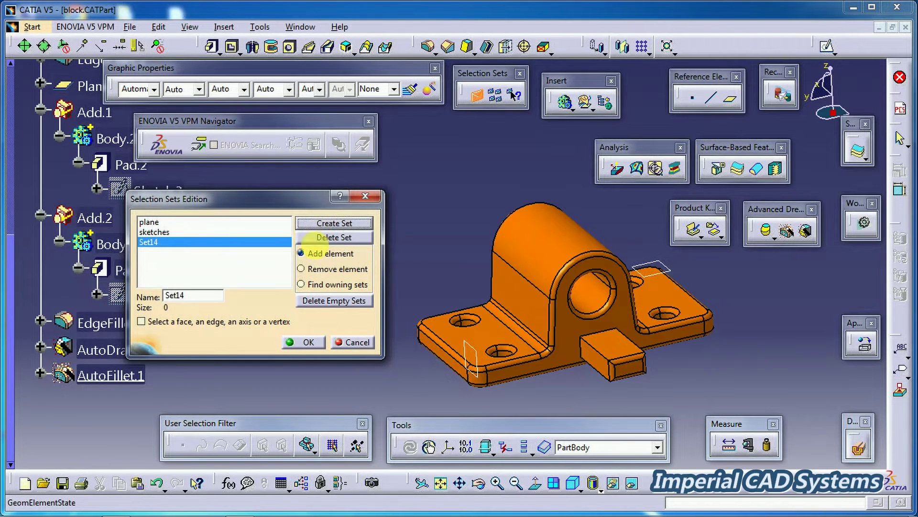
{"action": "left_click_drag", "start_coordinate": [213, 295], "coordinate": [148, 299]}
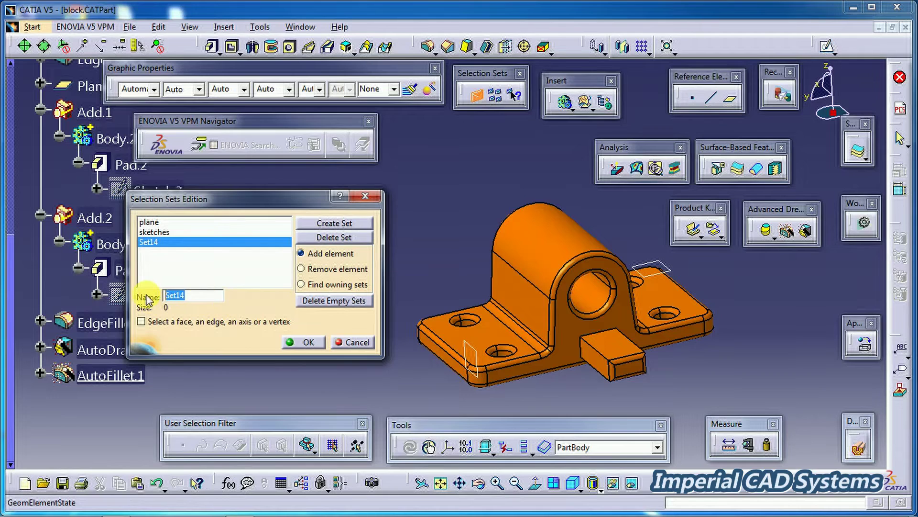
{"action": "type", "text": "1"}
Step: Add the bore's axis, a fillet vertex, a fillet edge and a part face to set 10, then confirm
{"action": "left_click", "coordinate": [142, 322]}
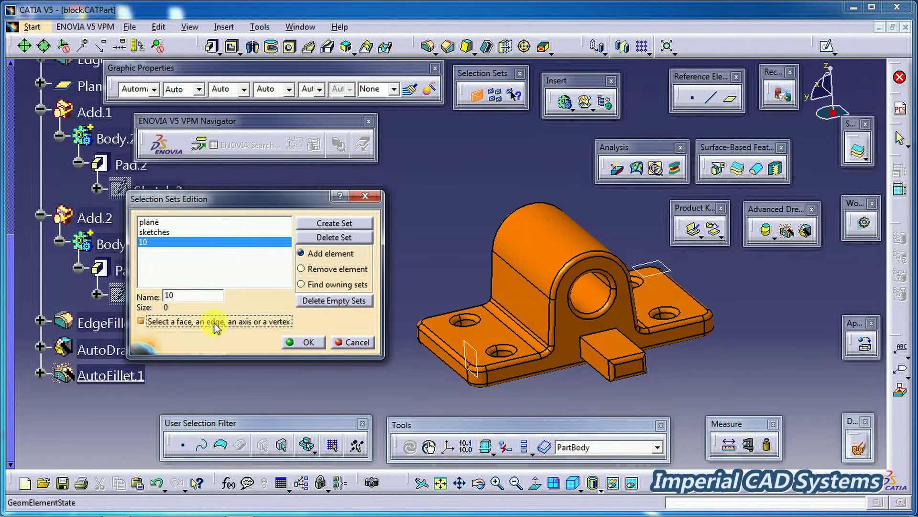
{"action": "left_click", "coordinate": [579, 305]}
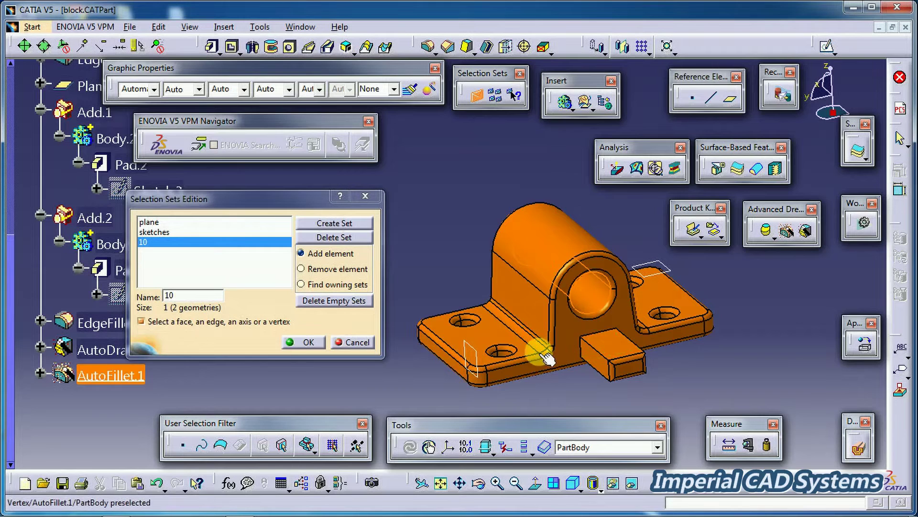
{"action": "left_click", "coordinate": [491, 349]}
{"action": "left_click", "coordinate": [689, 317]}
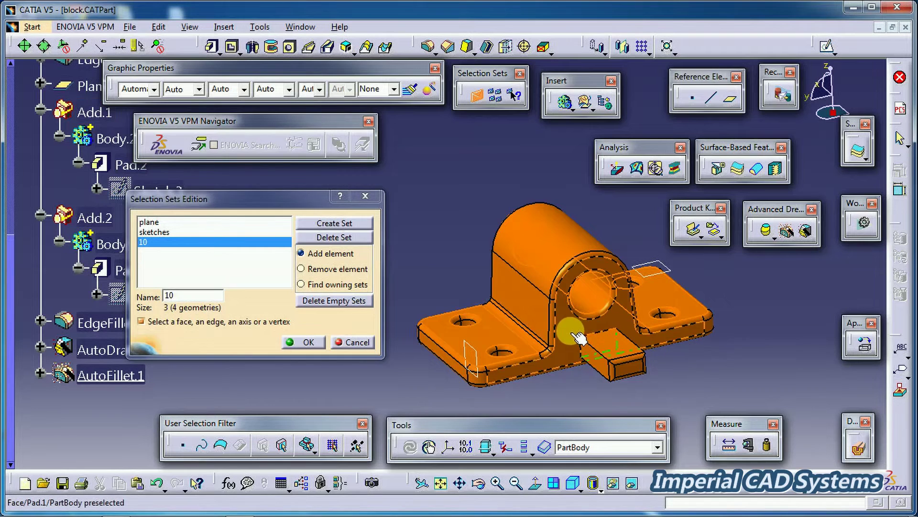
{"action": "left_click", "coordinate": [592, 348]}
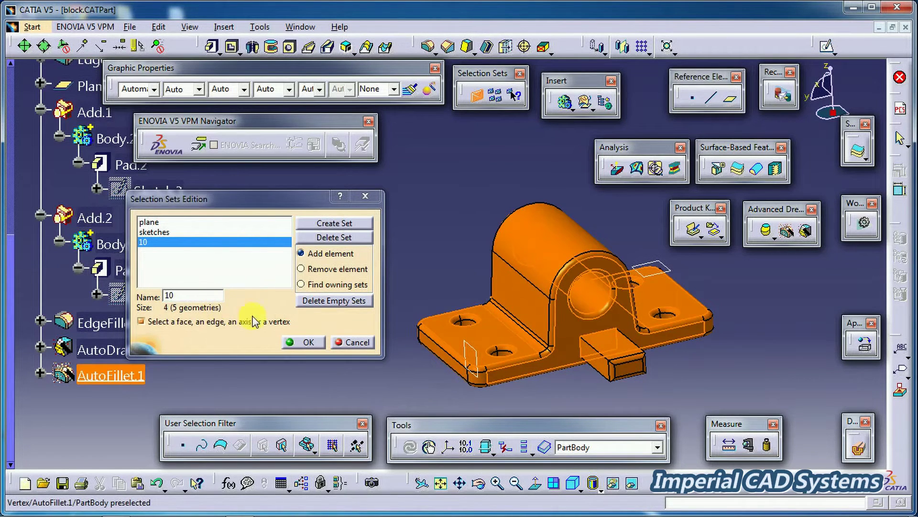
{"action": "left_click", "coordinate": [302, 343]}
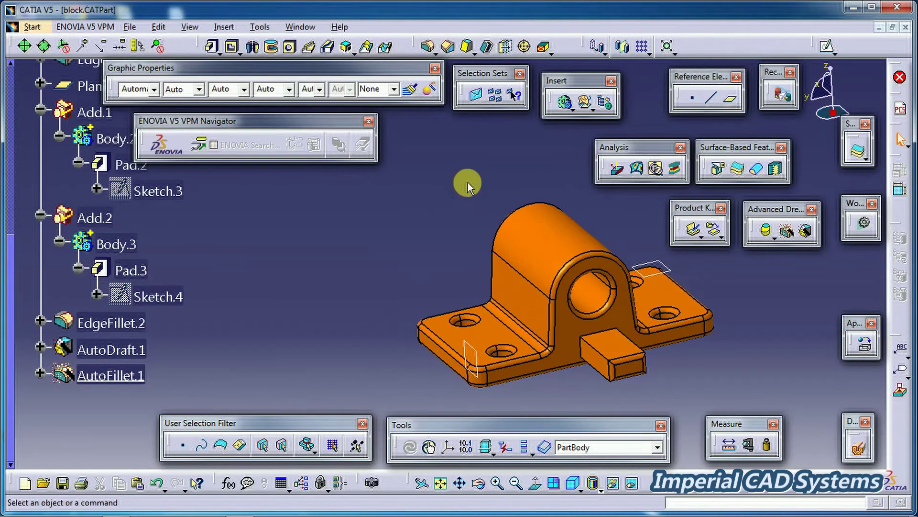
{"action": "left_click", "coordinate": [496, 97]}
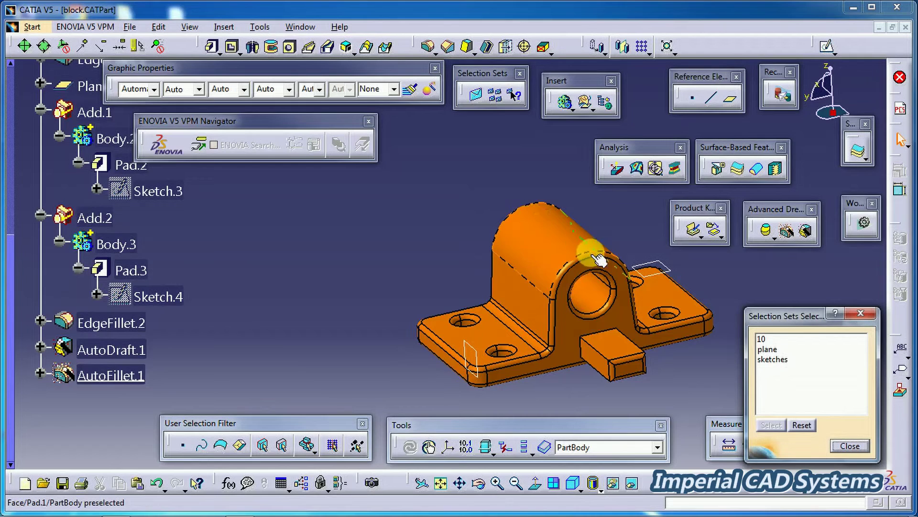
{"action": "left_click", "coordinate": [763, 338]}
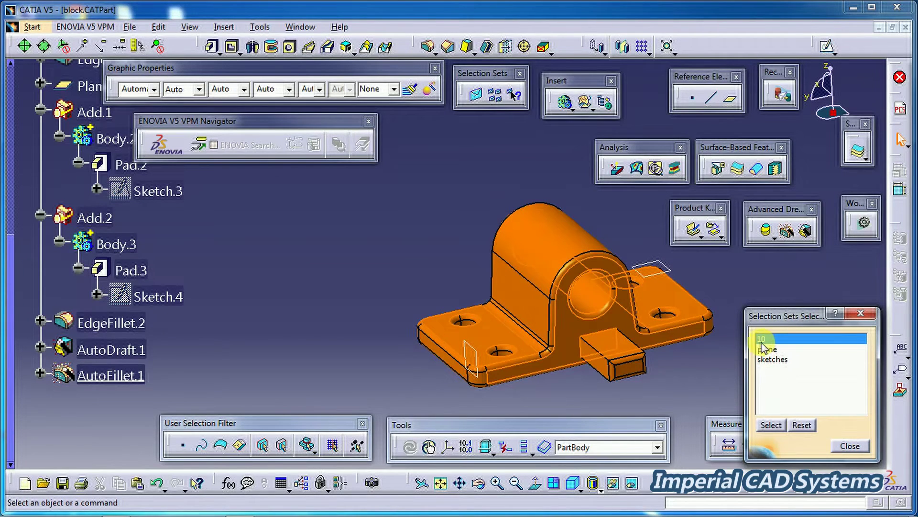
{"action": "middle_click_drag", "start_coordinate": [594, 318], "coordinate": [461, 275]}
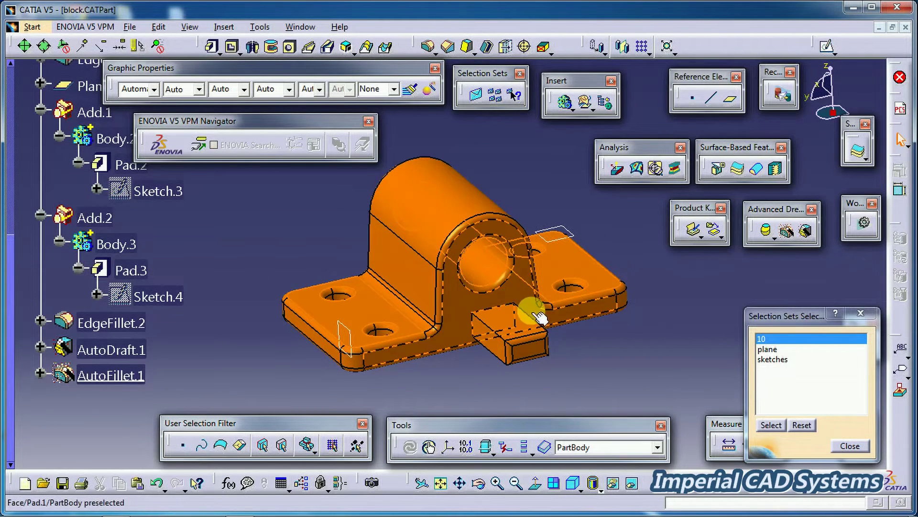
{"action": "left_click", "coordinate": [850, 445]}
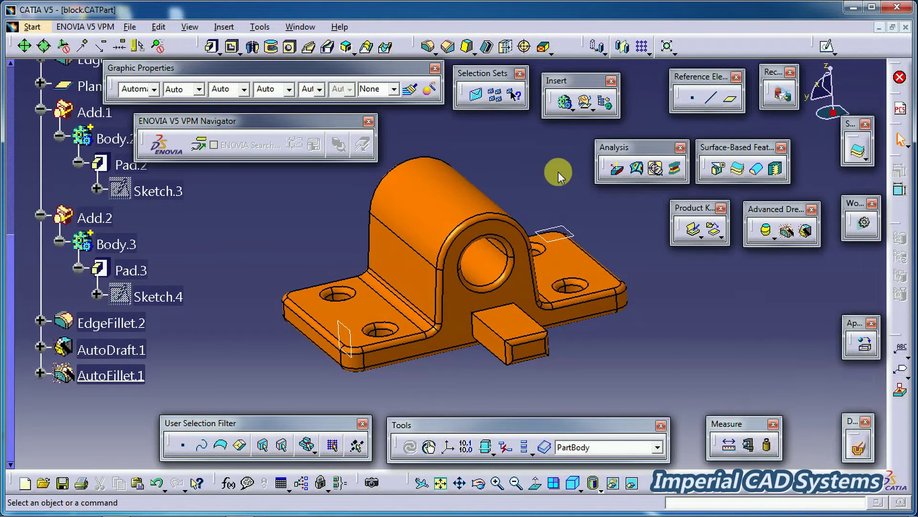
{"action": "left_click", "coordinate": [475, 94]}
{"action": "middle_click_drag", "start_coordinate": [492, 260], "coordinate": [588, 281]}
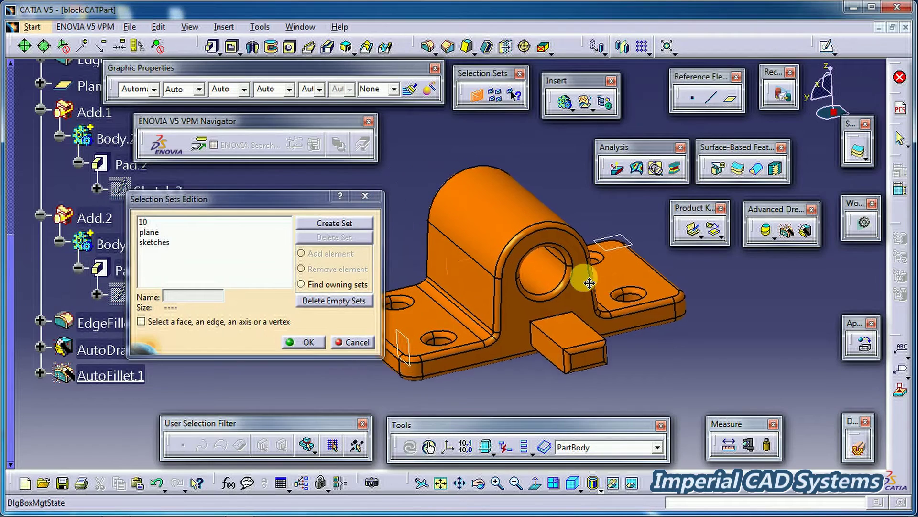
{"action": "left_click", "coordinate": [301, 284]}
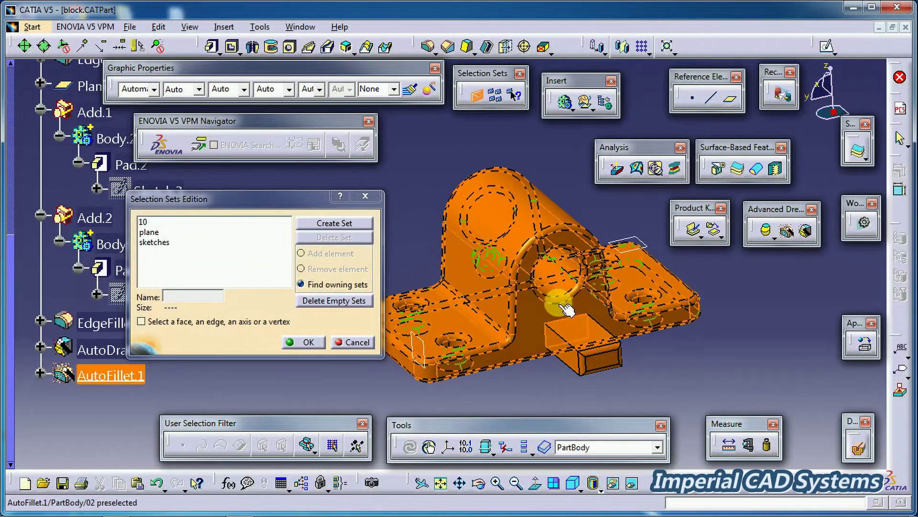
{"action": "left_click", "coordinate": [581, 338]}
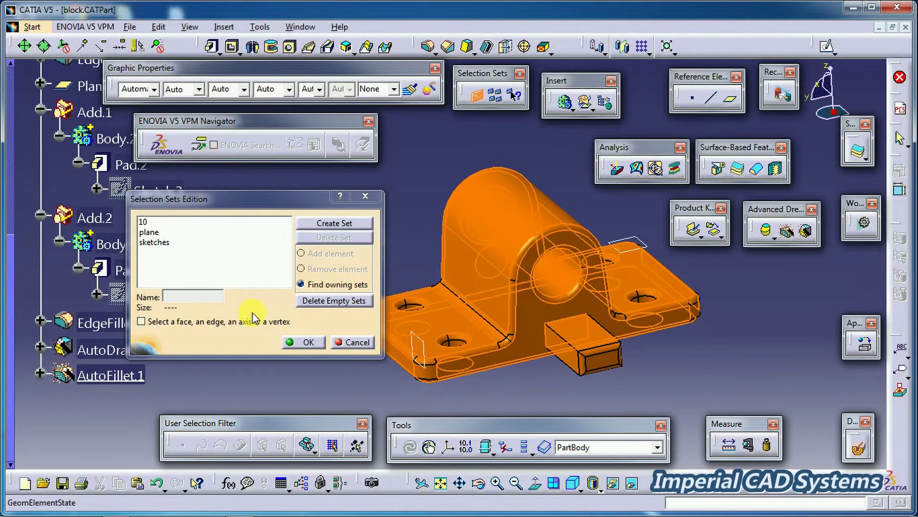
{"action": "left_click", "coordinate": [142, 322]}
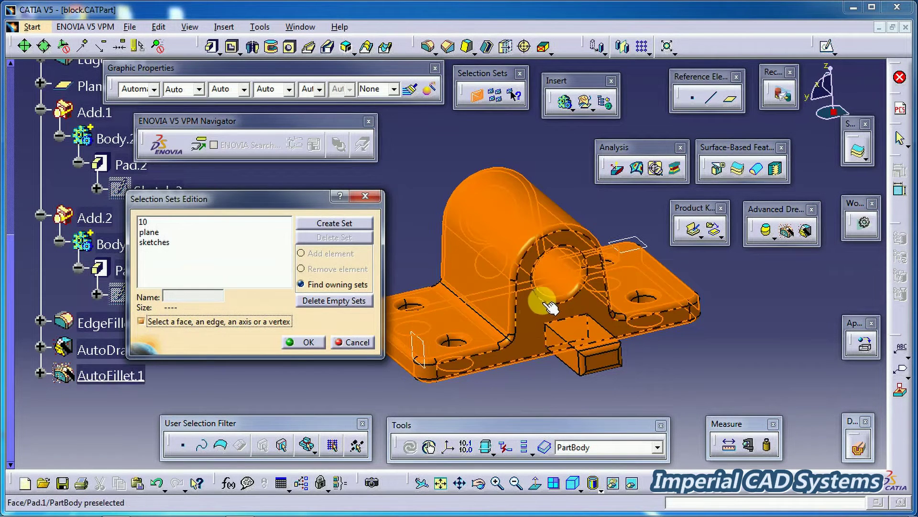
{"action": "left_click", "coordinate": [558, 293]}
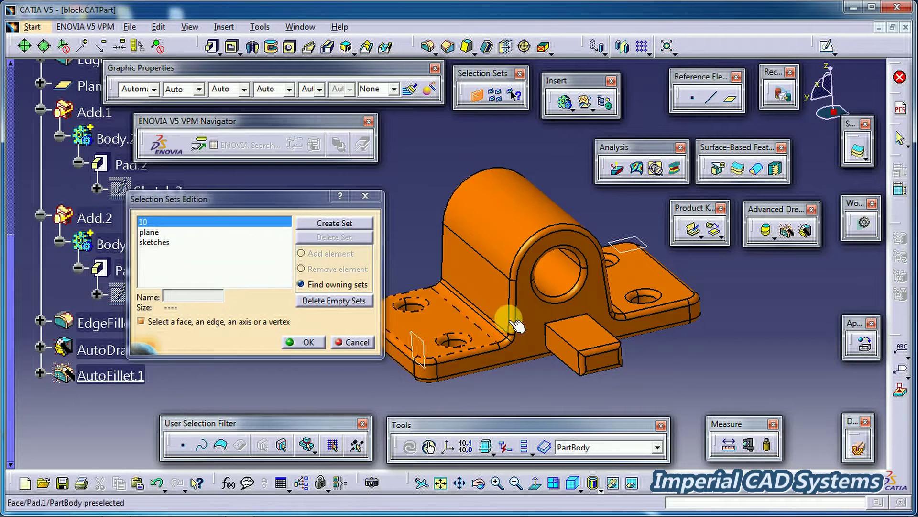
{"action": "left_click", "coordinate": [654, 293]}
{"action": "left_click", "coordinate": [593, 338]}
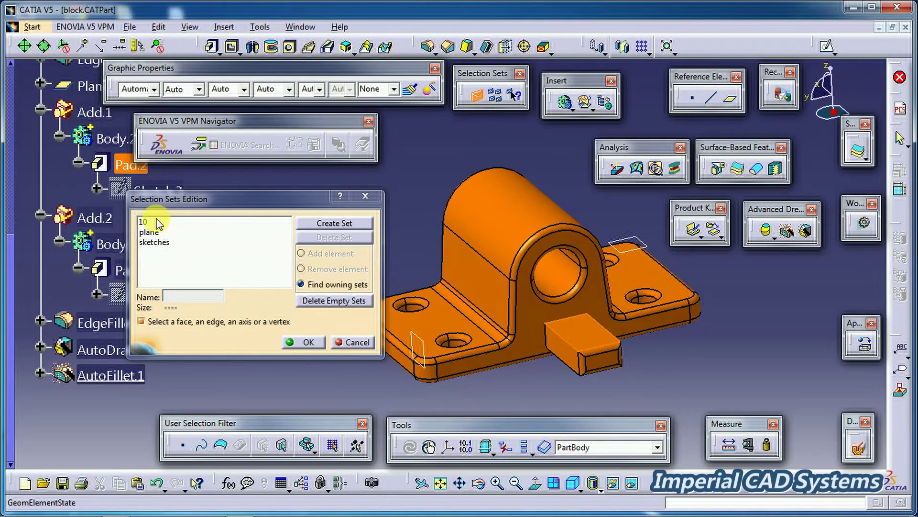
{"action": "left_click", "coordinate": [309, 342]}
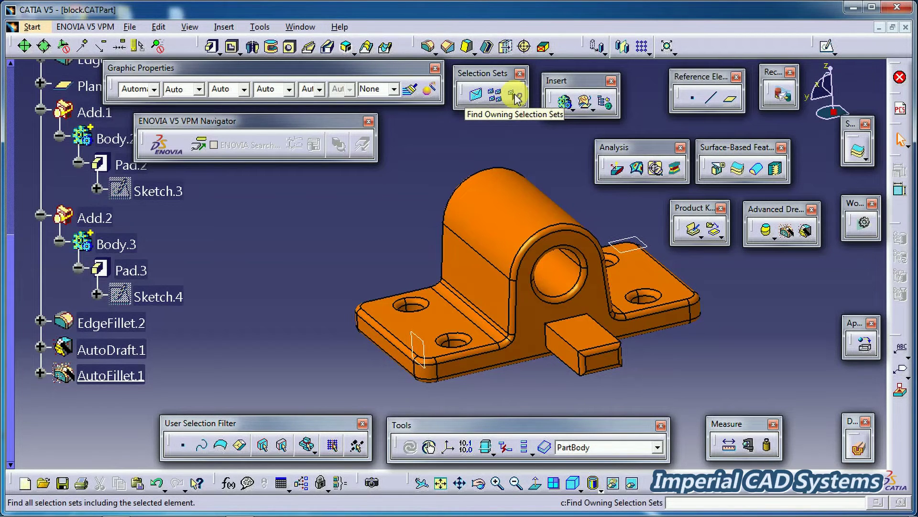
{"action": "left_click", "coordinate": [516, 97]}
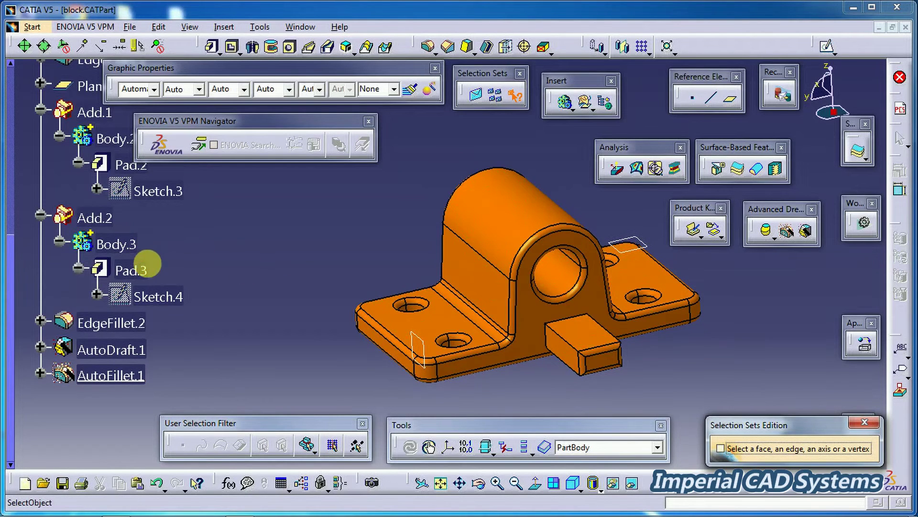
{"action": "left_click", "coordinate": [167, 300]}
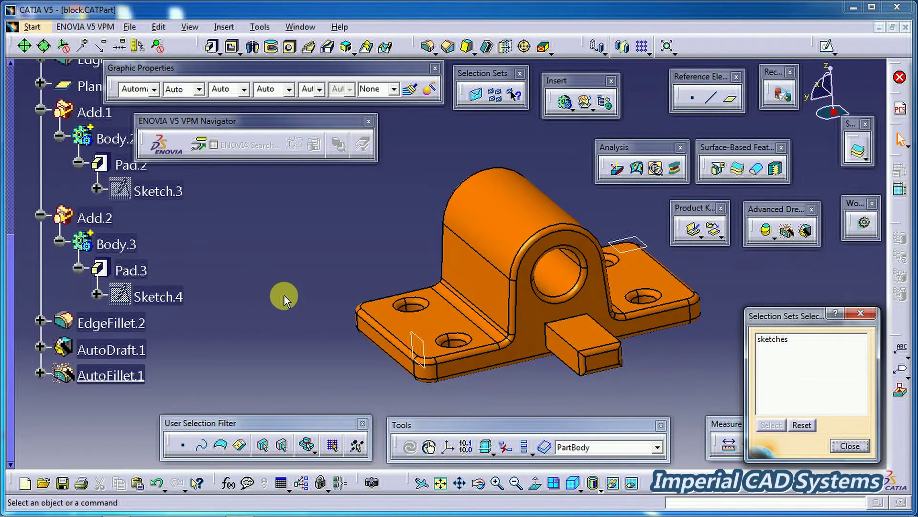
{"action": "left_click_drag", "start_coordinate": [10, 272], "coordinate": [42, 174]}
{"action": "left_click", "coordinate": [96, 163]}
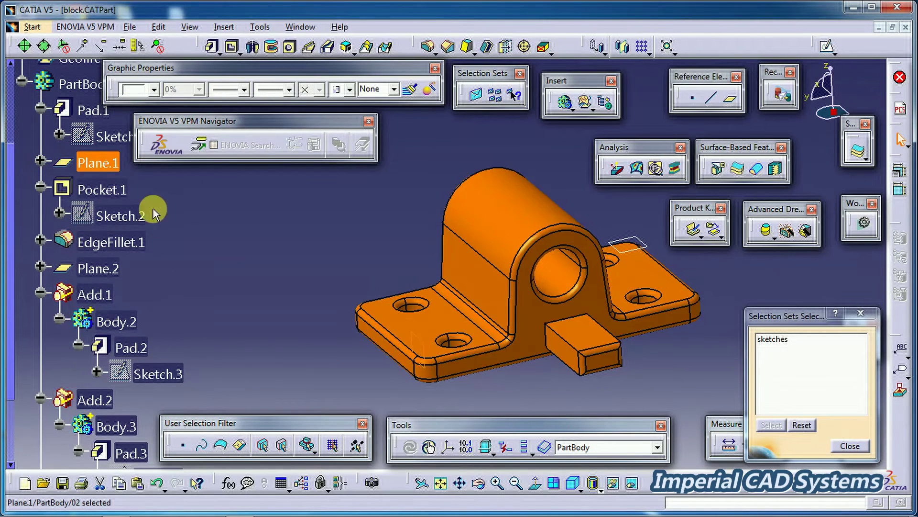
{"action": "left_click", "coordinate": [850, 446]}
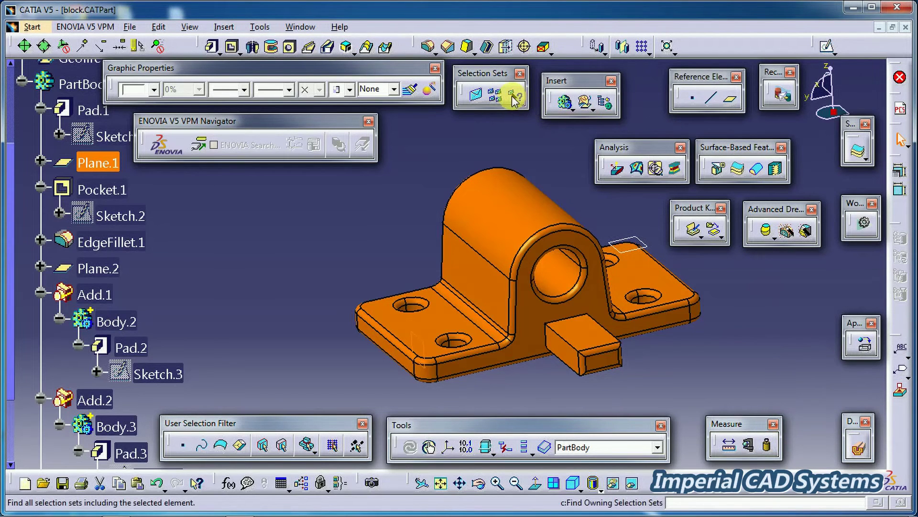
{"action": "left_click", "coordinate": [515, 95]}
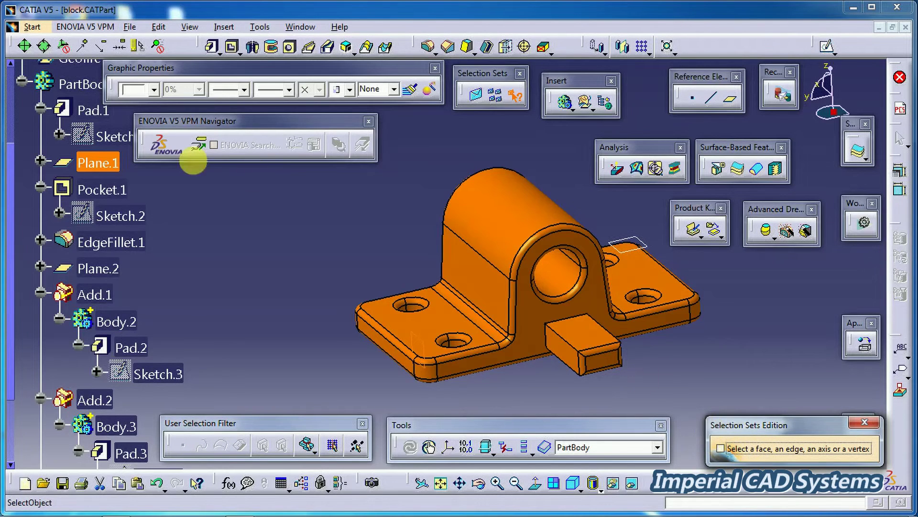
{"action": "left_click", "coordinate": [106, 163]}
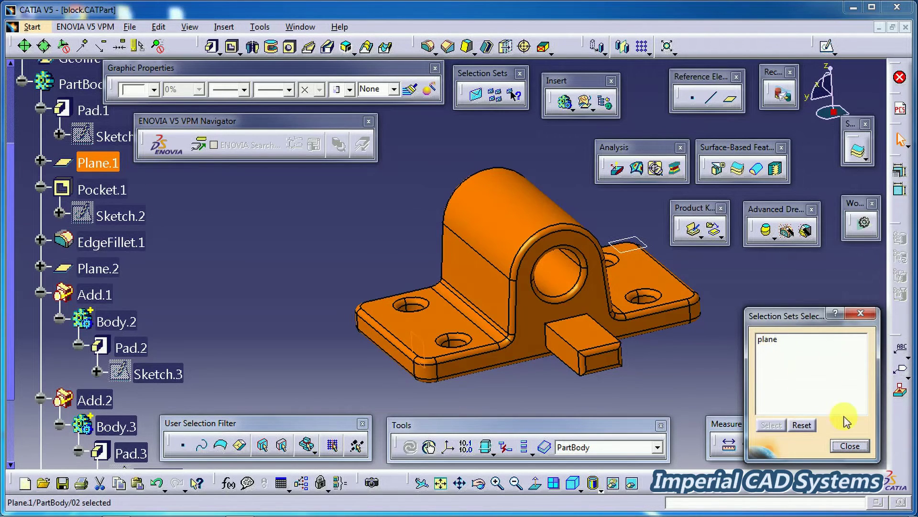
{"action": "left_click", "coordinate": [850, 446]}
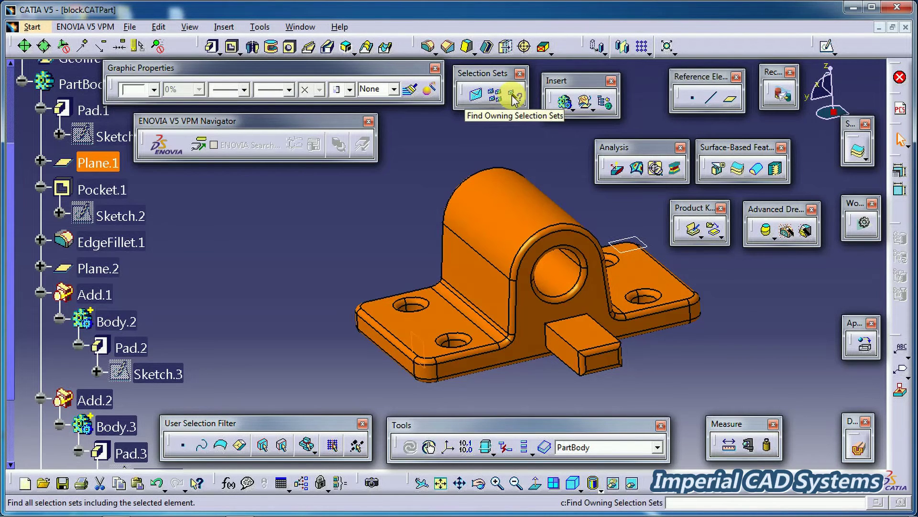
{"action": "left_click", "coordinate": [514, 99]}
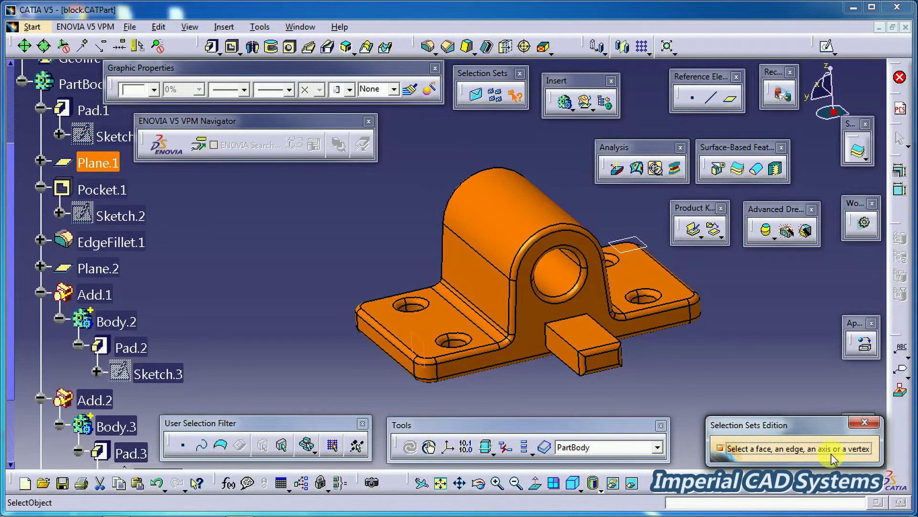
{"action": "left_click", "coordinate": [433, 334]}
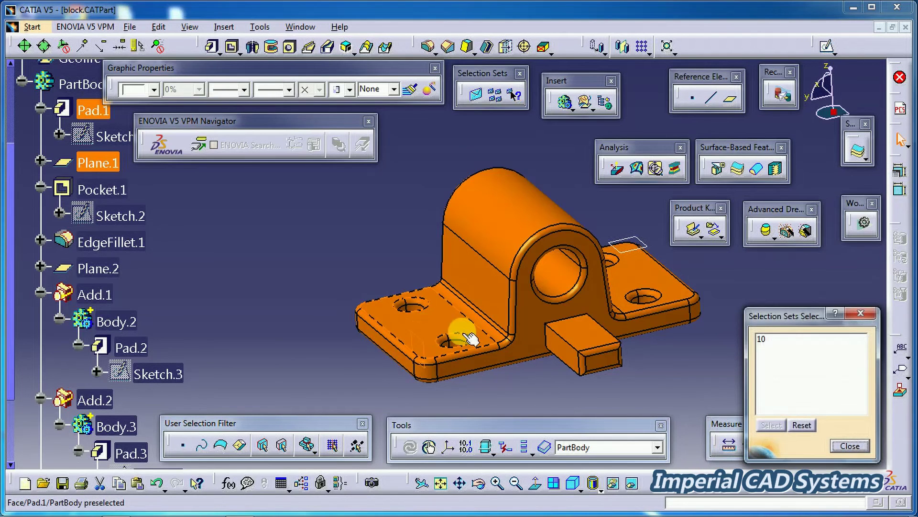
{"action": "left_click", "coordinate": [763, 340]}
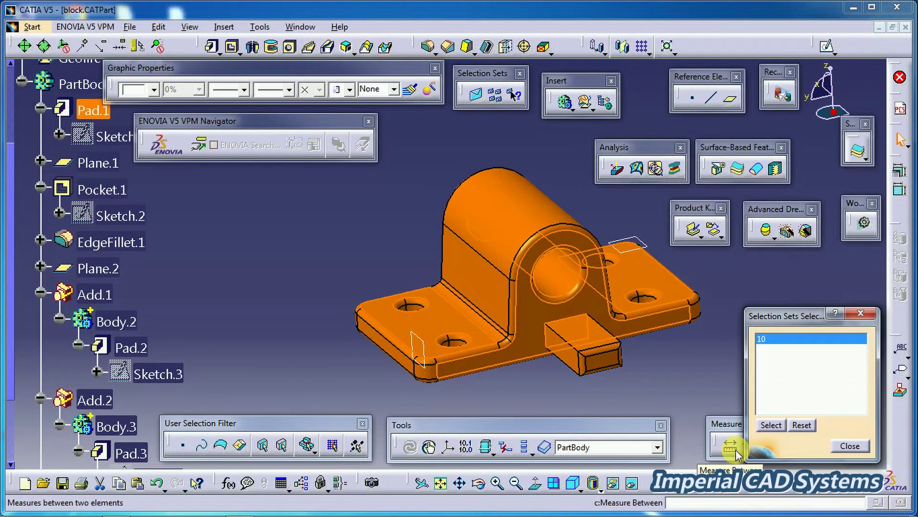
{"action": "left_click", "coordinate": [771, 425]}
{"action": "left_click", "coordinate": [850, 445]}
{"action": "left_click", "coordinate": [367, 234]}
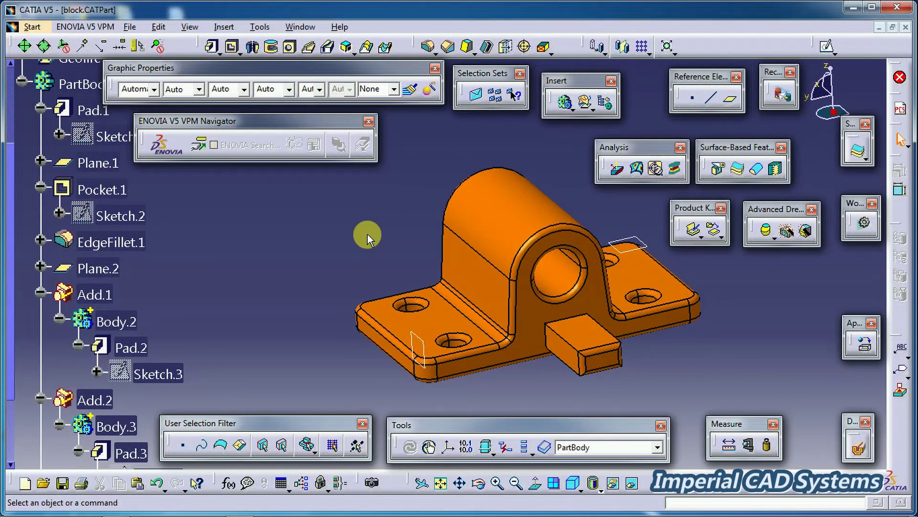
{"action": "middle_click_drag", "start_coordinate": [473, 385], "coordinate": [439, 381]}
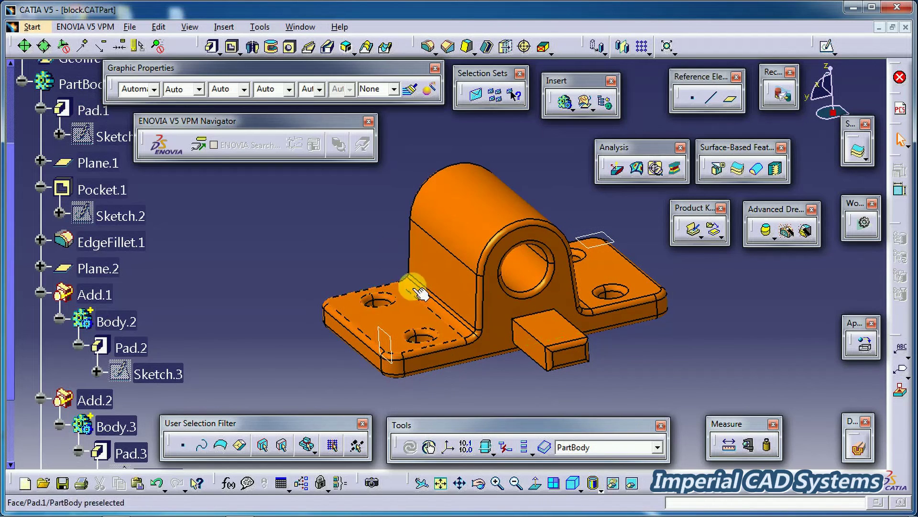